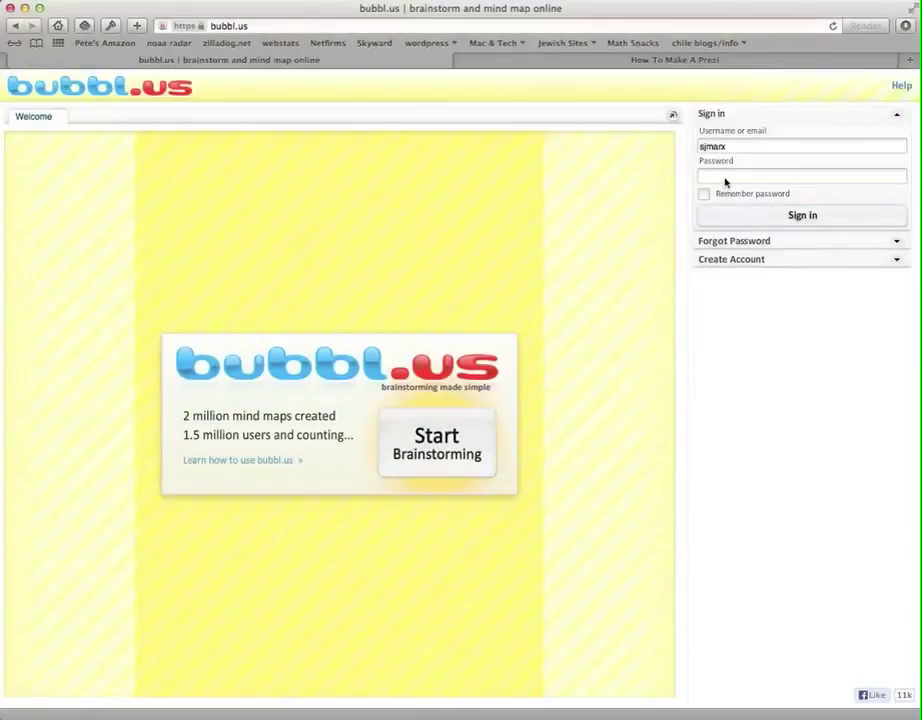
- Sign in to bubbl.us with the account password to reach a new mind map
{"action": "left_click", "coordinate": [726, 178]}
{"action": "type", "text": "••••••"}
{"action": "key", "text": "Return"}
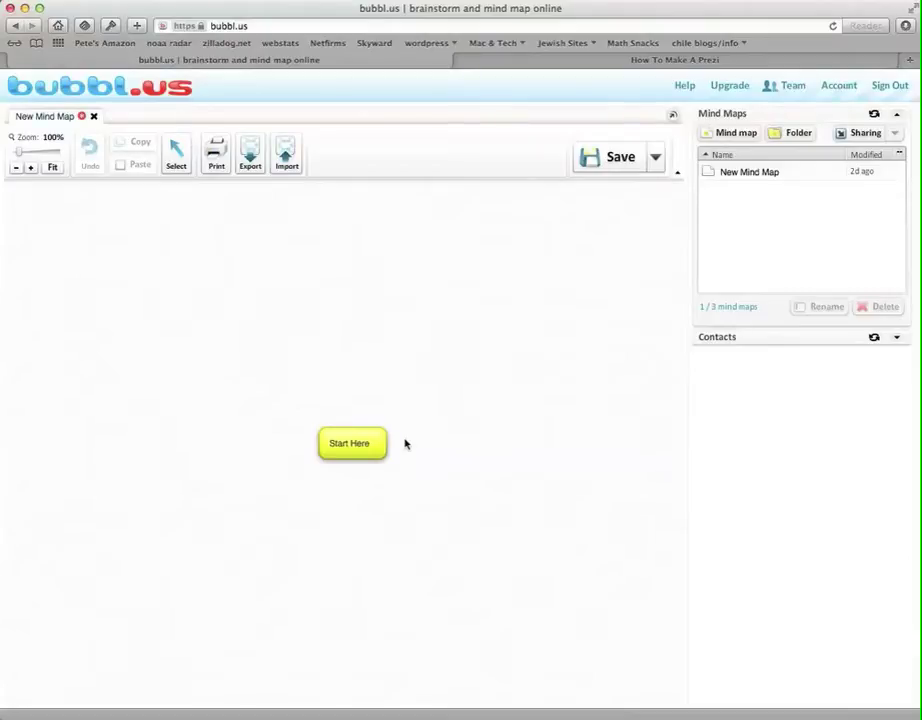
- Replace 'Start Here' with 'How to Create a Prezi' and add a child bubble beneath it
{"action": "mouse_move", "coordinate": [356, 446]}
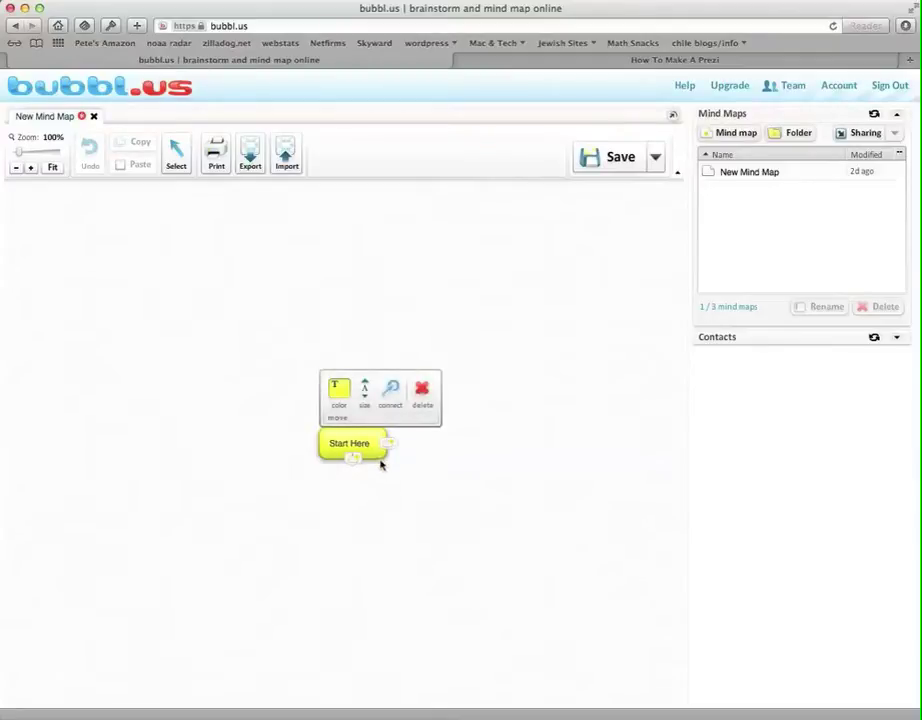
{"action": "left_click", "coordinate": [360, 446]}
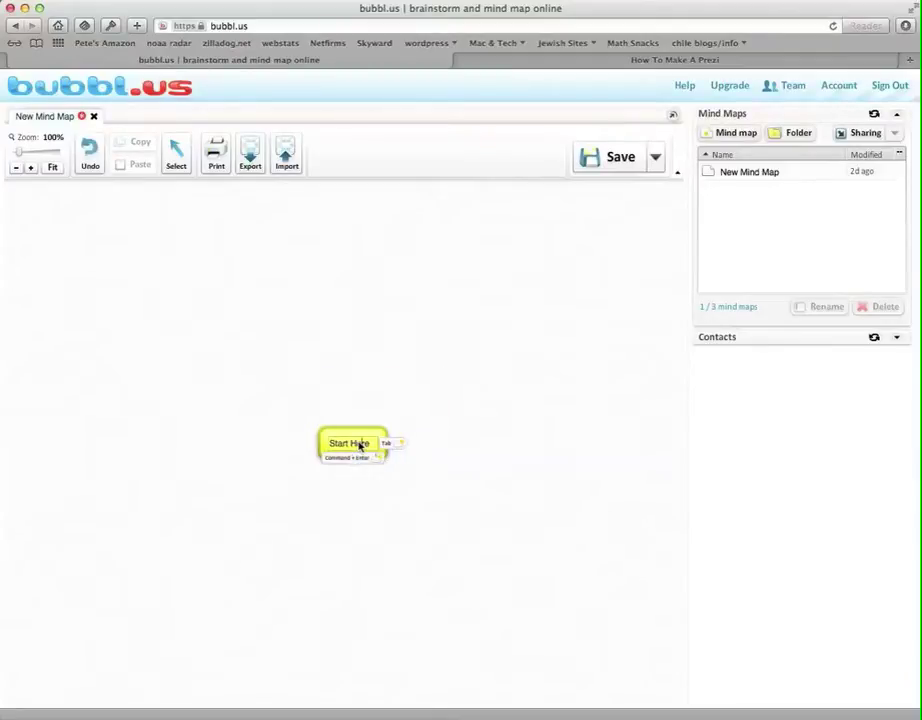
{"action": "double_click", "coordinate": [360, 446]}
{"action": "type", "text": "How"}
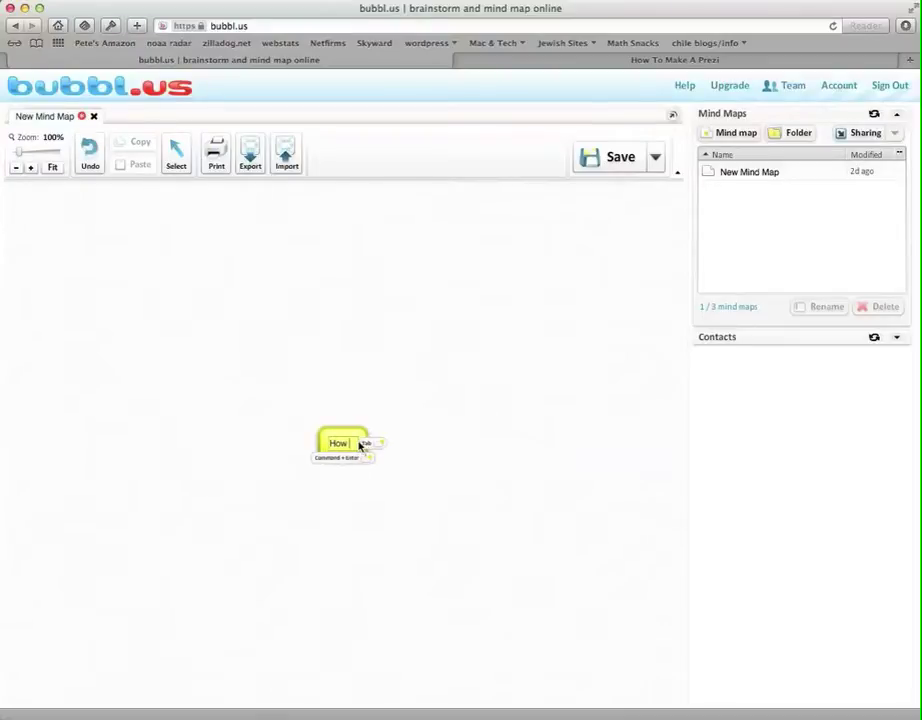
{"action": "type", "text": " to Create"}
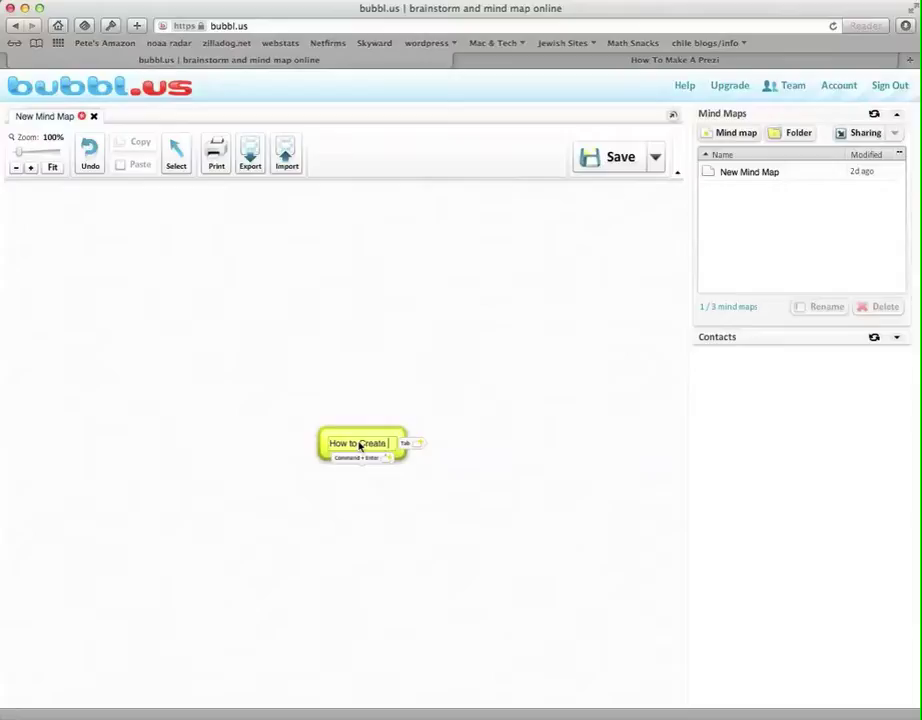
{"action": "type", "text": " a Prezi"}
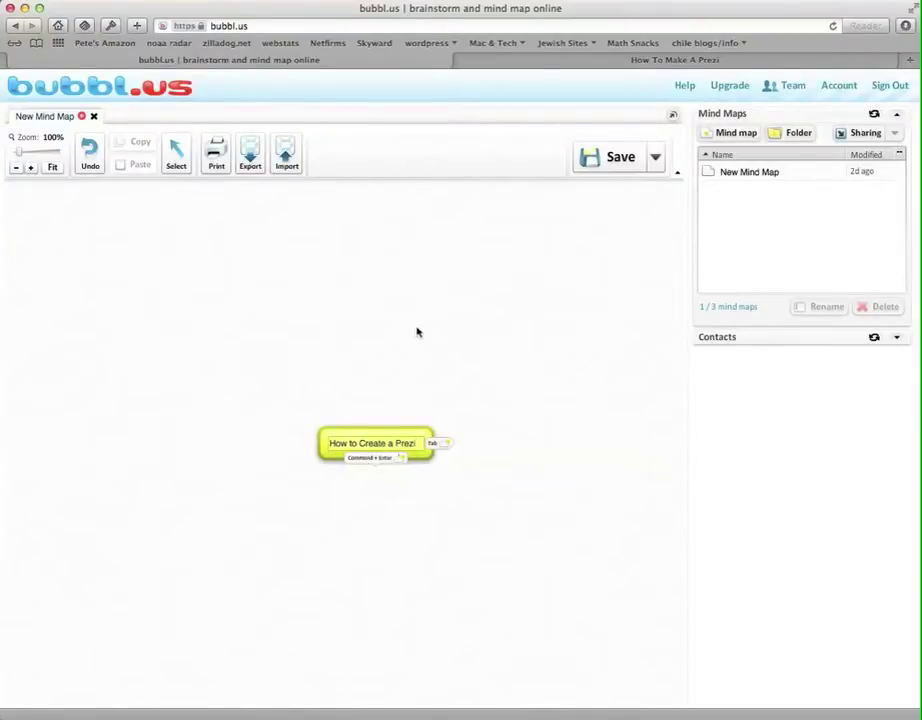
{"action": "key", "text": "super+Return"}
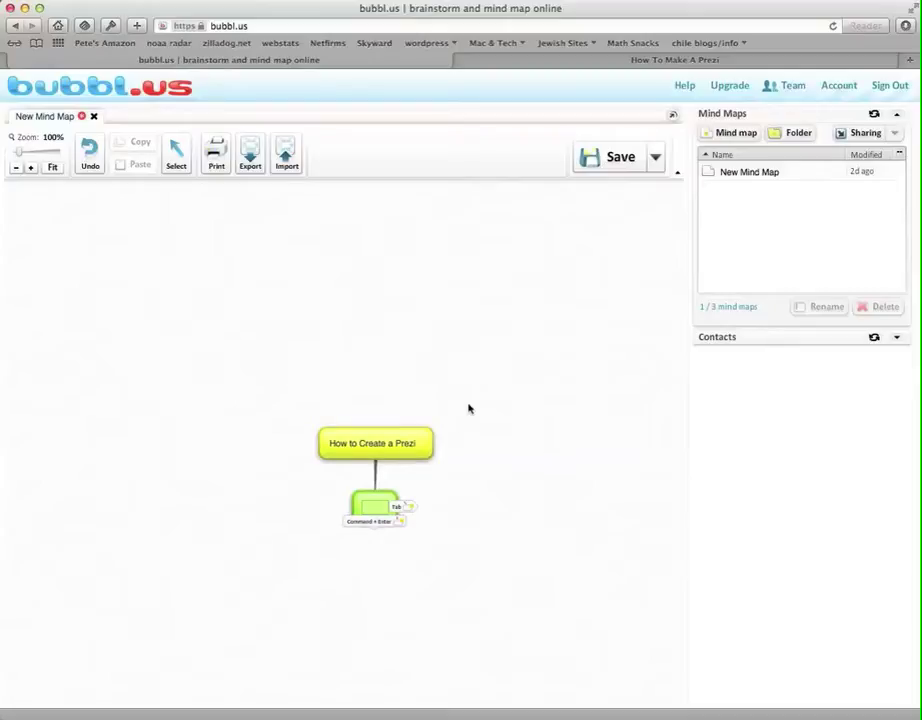
- Fill the step bubbles with Get Idea Approved, Create a New Prezi and Pick a Template
{"action": "type", "text": "Get Idea A"}
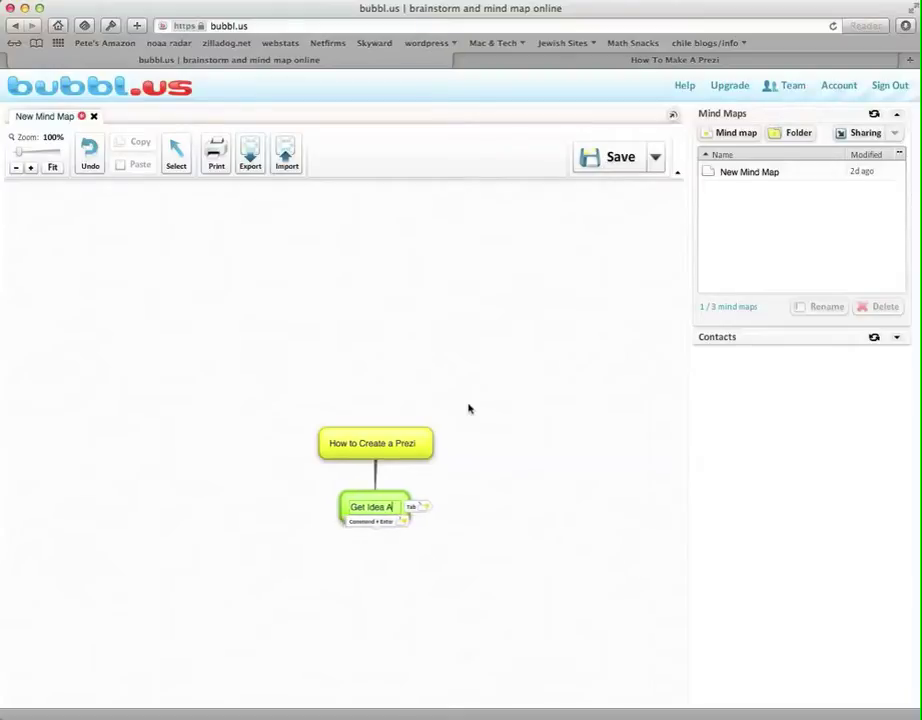
{"action": "type", "text": "pproved"}
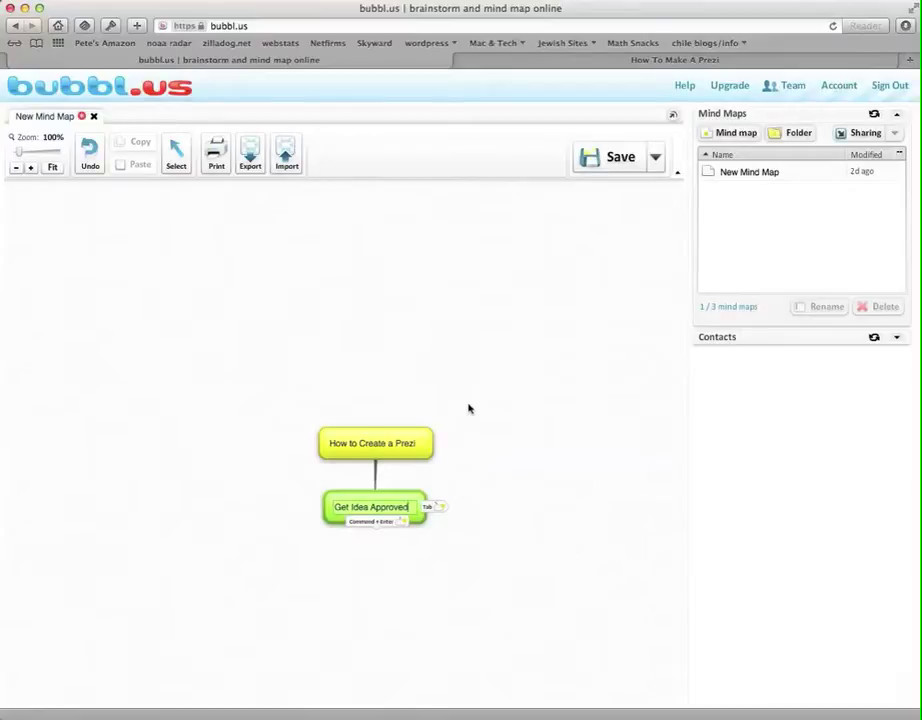
{"action": "key", "text": "super+Return"}
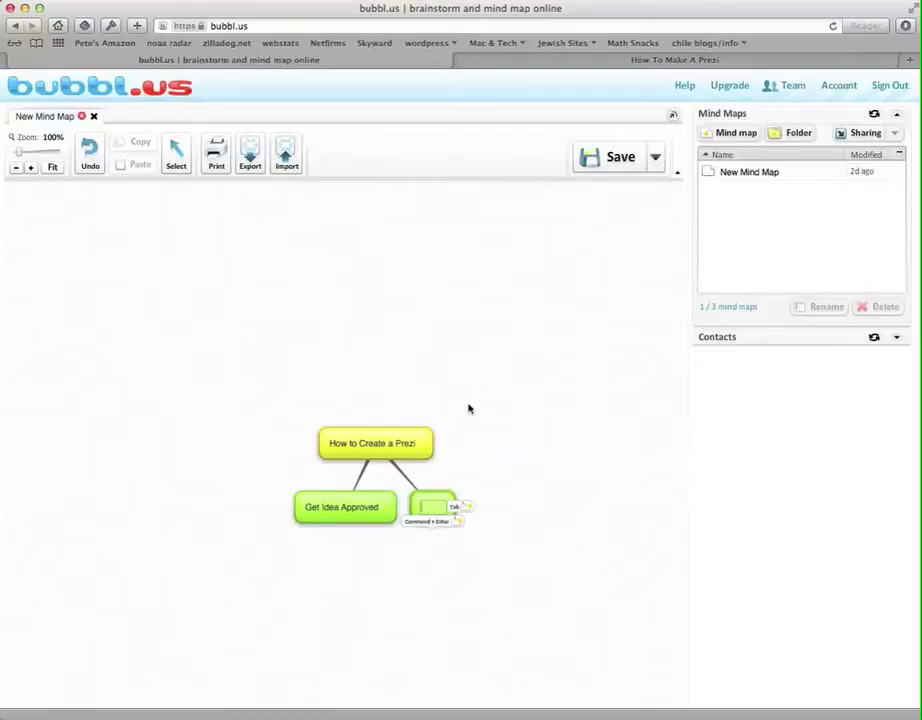
{"action": "type", "text": "Create a "}
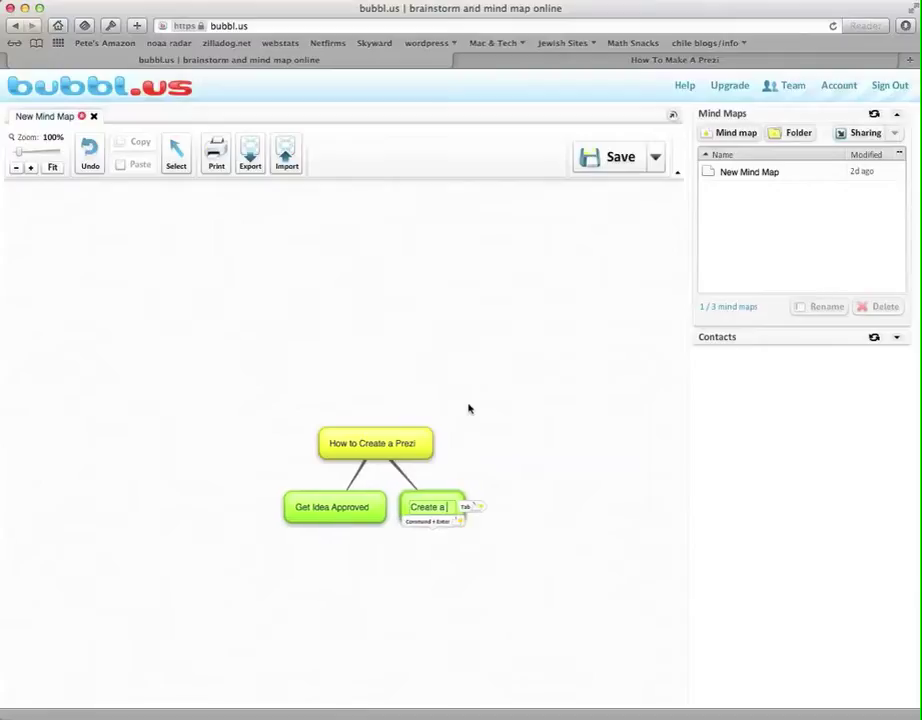
{"action": "type", "text": "New Prezi"}
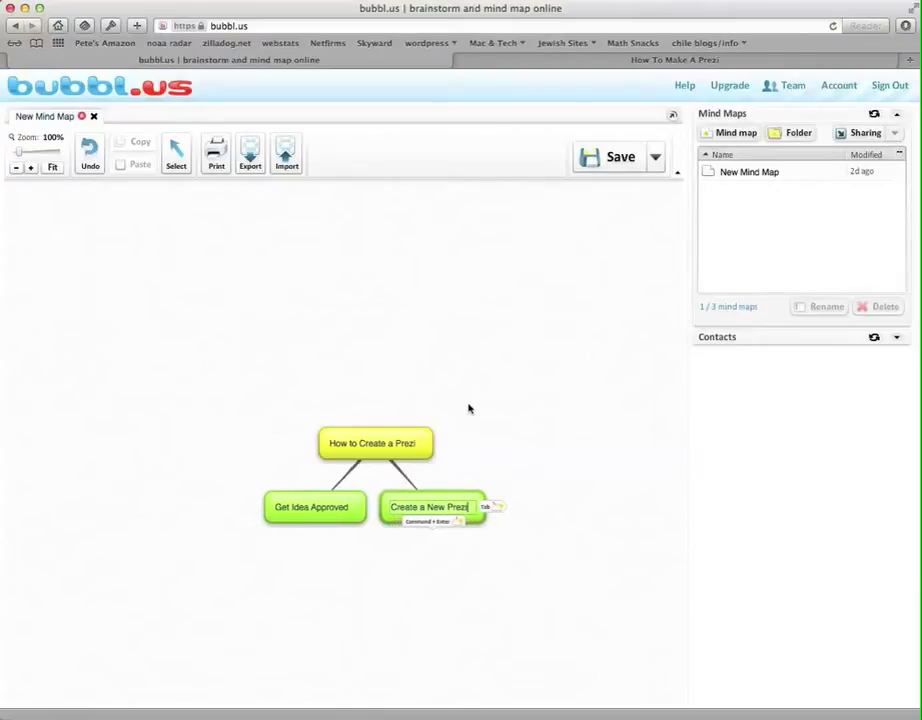
{"action": "key", "text": "Return"}
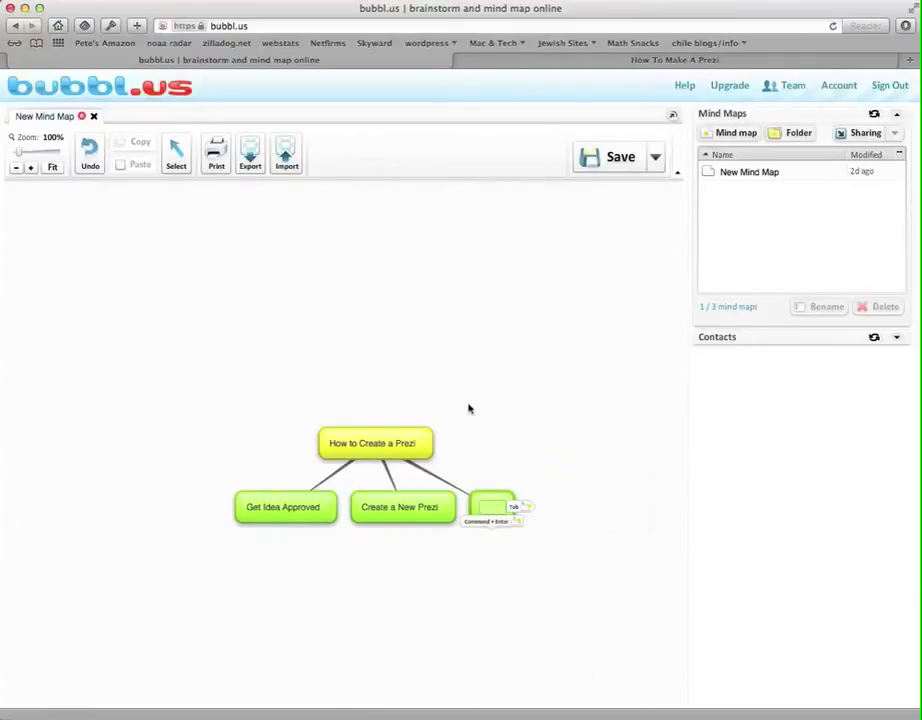
{"action": "type", "text": "Pick a Template"}
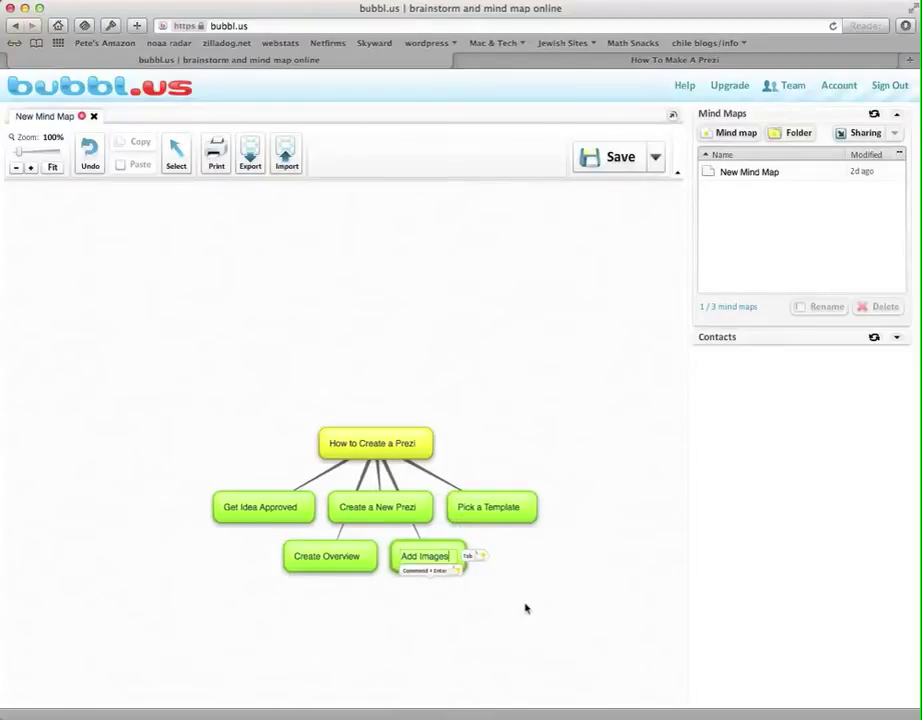
{"action": "left_click", "coordinate": [522, 607]}
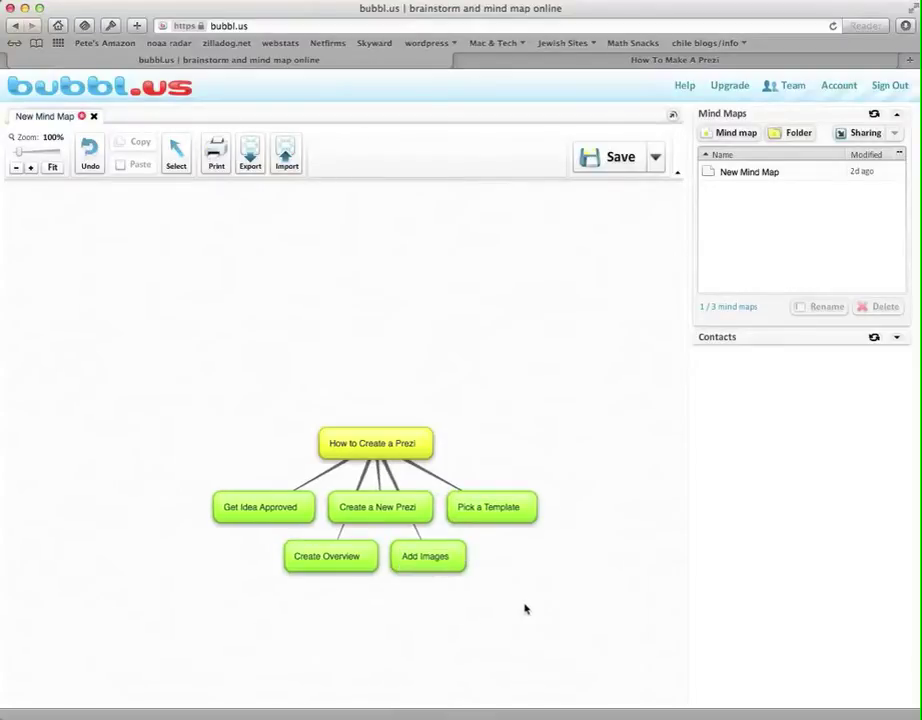
- Move the whole map higher on the canvas and enlarge the central topic's text
{"action": "mouse_move", "coordinate": [330, 556]}
{"action": "mouse_move", "coordinate": [370, 459]}
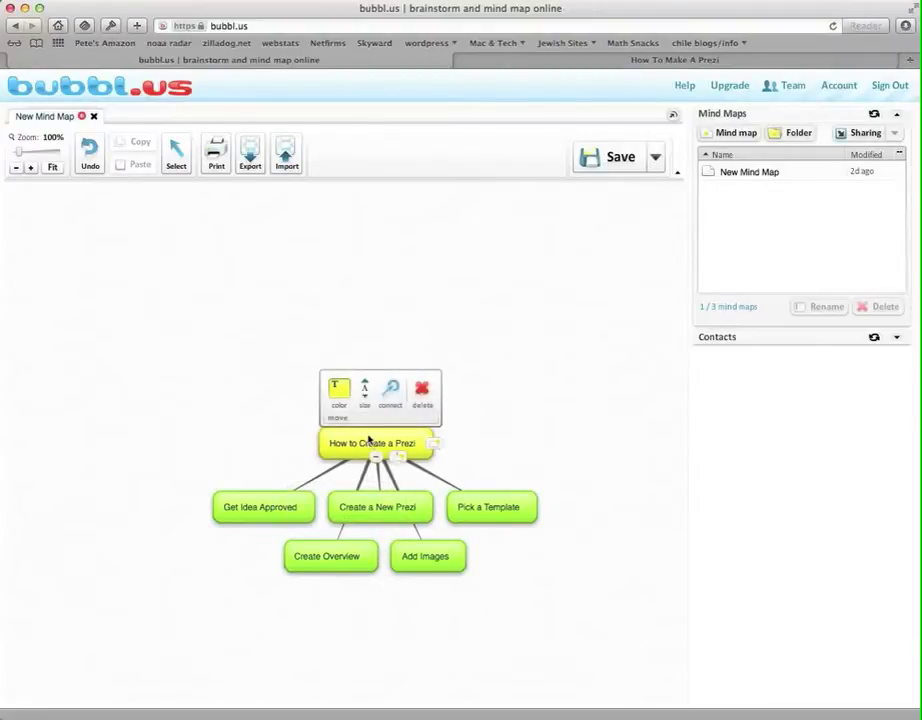
{"action": "left_click_drag", "start_coordinate": [368, 440], "coordinate": [380, 362]}
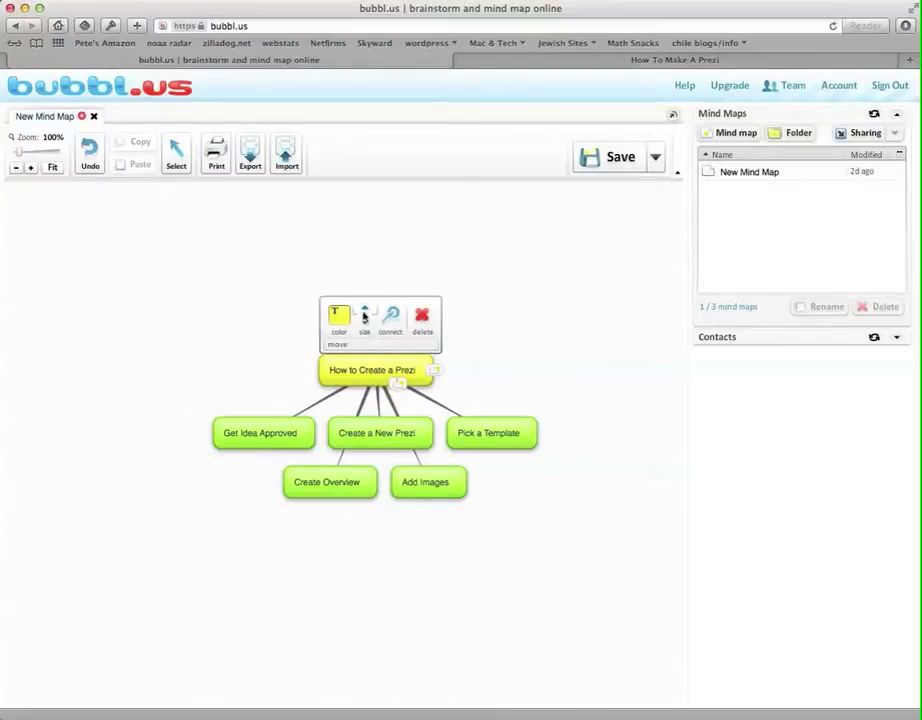
{"action": "left_click", "coordinate": [365, 314]}
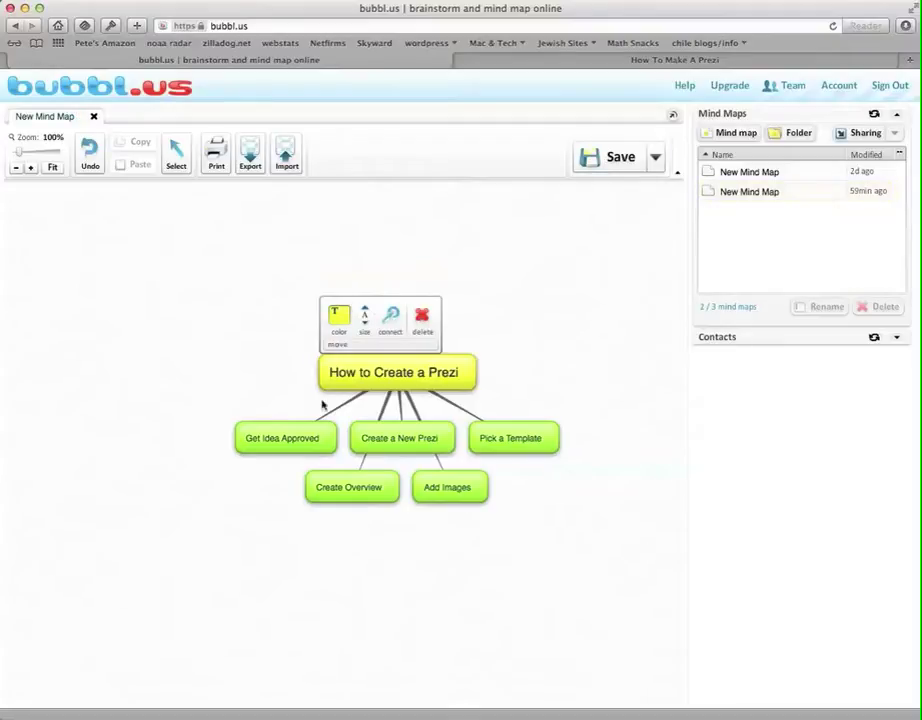
- Spread Get Idea Approved and Create a New Prezi leftward, Create Overview lower, Add Images right
{"action": "mouse_move", "coordinate": [315, 428]}
{"action": "left_click_drag", "start_coordinate": [315, 428], "coordinate": [181, 425]}
{"action": "left_click", "coordinate": [190, 430]}
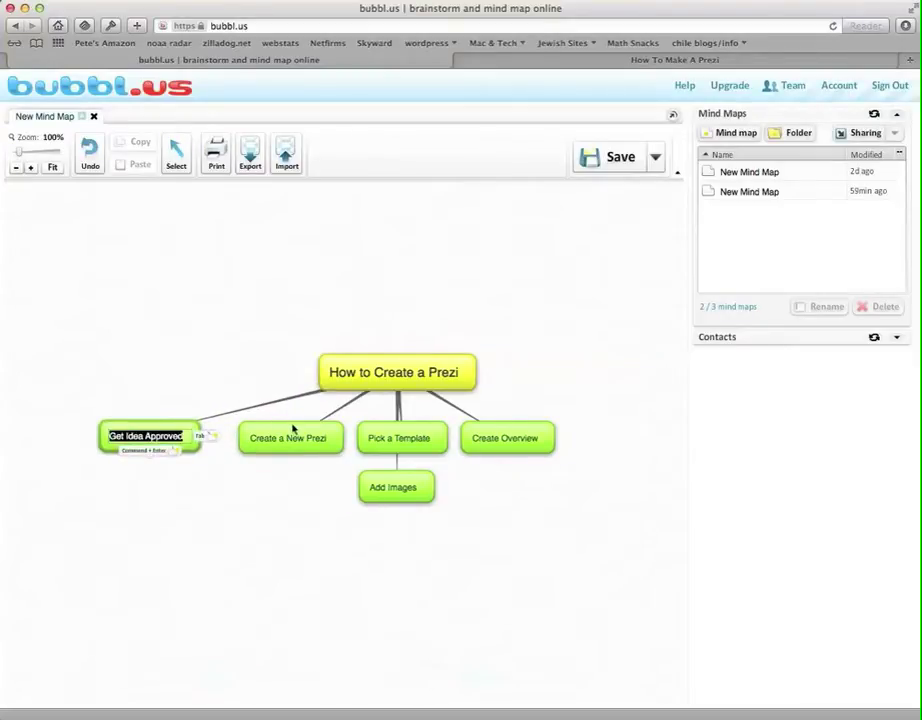
{"action": "left_click_drag", "start_coordinate": [298, 432], "coordinate": [274, 486]}
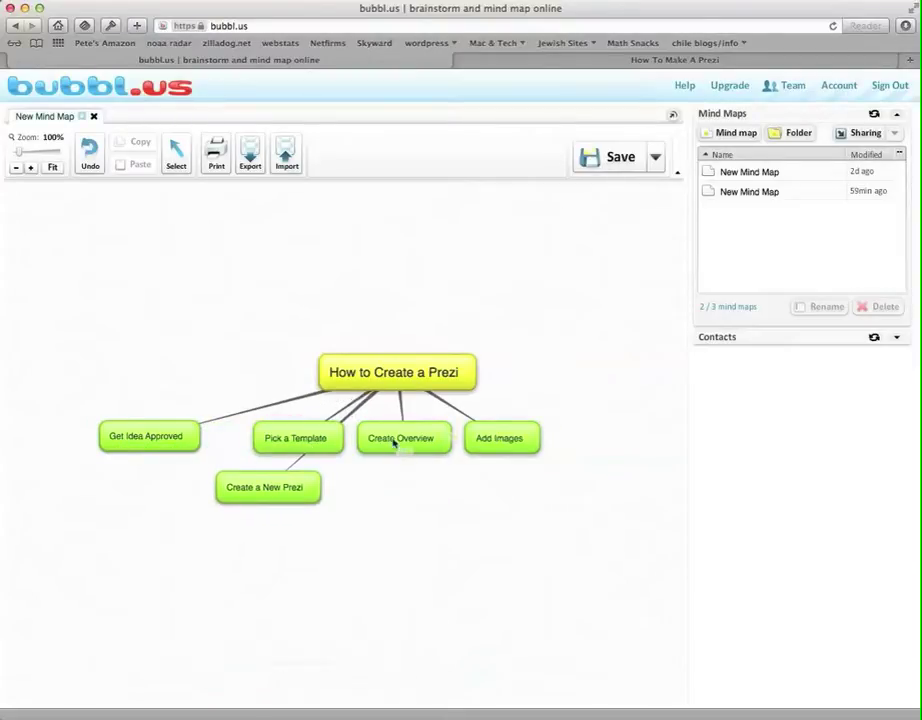
{"action": "left_click_drag", "start_coordinate": [399, 432], "coordinate": [418, 497]}
{"action": "left_click_drag", "start_coordinate": [453, 432], "coordinate": [607, 437]}
- Draw arrows from Get Idea Approved through Pick a Template, Create a New Prezi and Create Overview to Add Images
{"action": "mouse_move", "coordinate": [195, 440]}
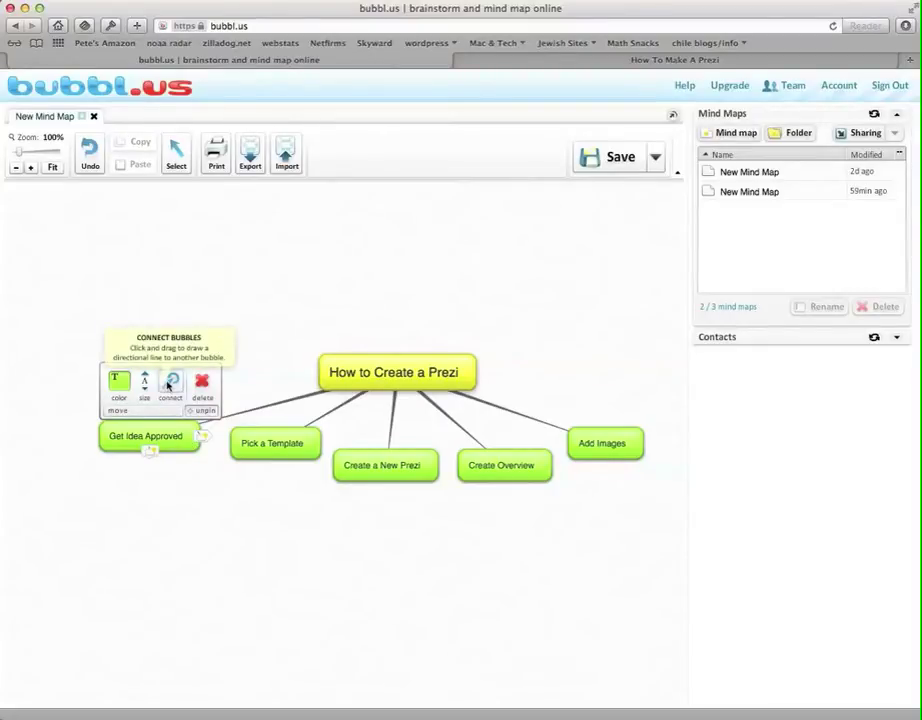
{"action": "left_click_drag", "start_coordinate": [168, 383], "coordinate": [262, 444]}
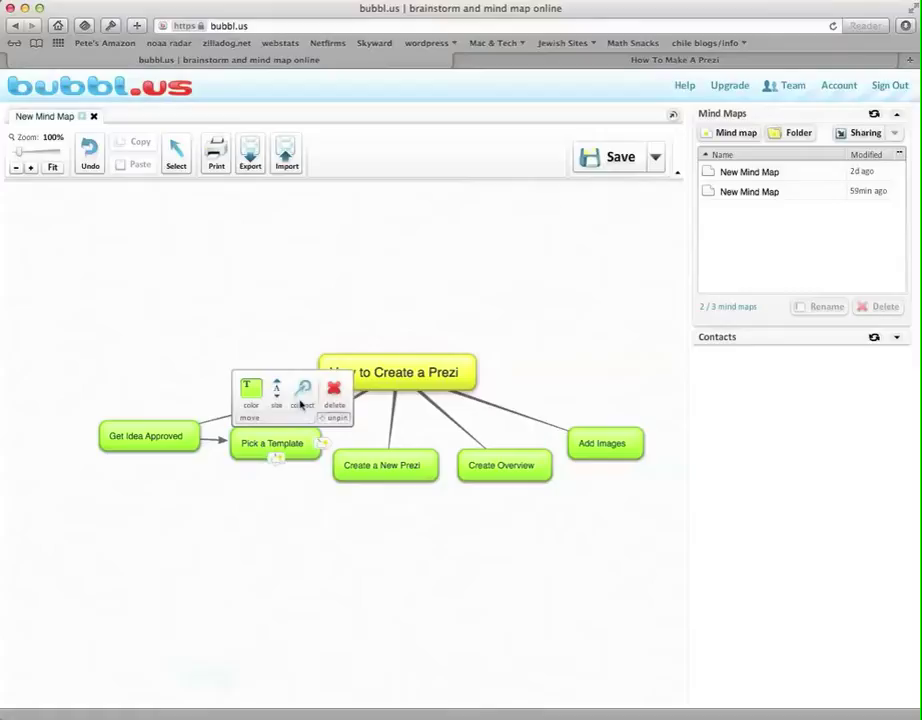
{"action": "left_click_drag", "start_coordinate": [302, 389], "coordinate": [382, 468]}
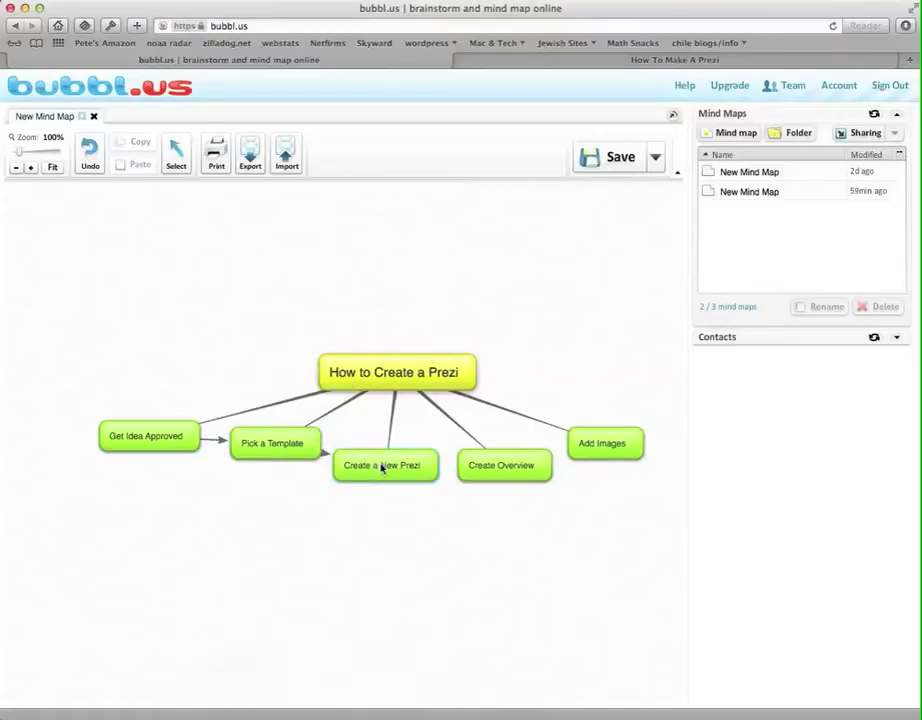
{"action": "mouse_move", "coordinate": [278, 446]}
{"action": "left_mouse_down"}
{"action": "mouse_move", "coordinate": [268, 447]}
{"action": "mouse_move", "coordinate": [280, 442]}
{"action": "left_mouse_up"}
{"action": "mouse_move", "coordinate": [432, 457]}
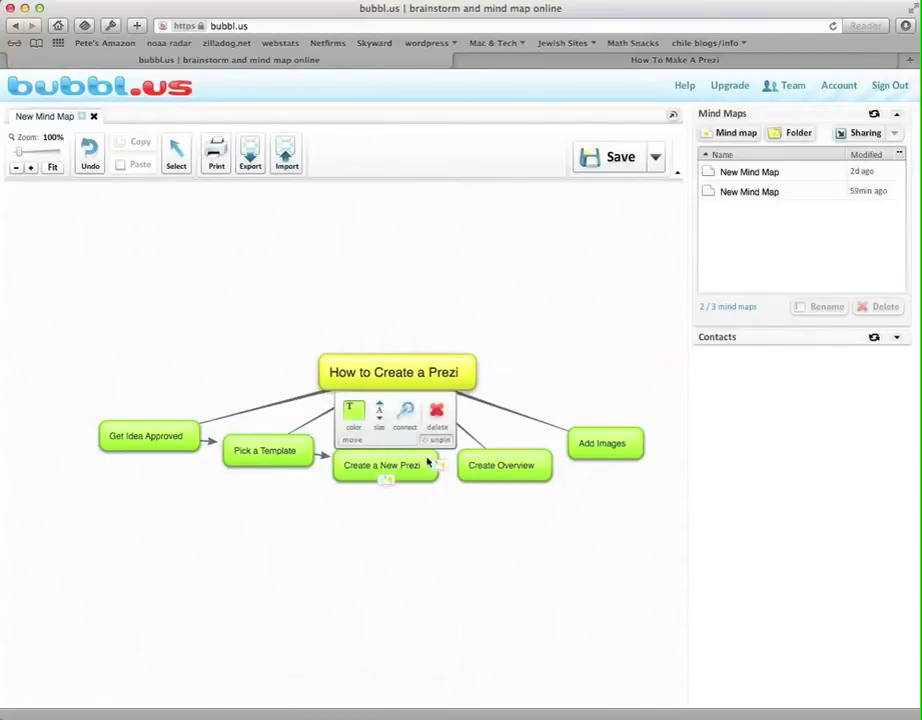
{"action": "left_click_drag", "start_coordinate": [406, 412], "coordinate": [486, 464]}
{"action": "mouse_move", "coordinate": [486, 464]}
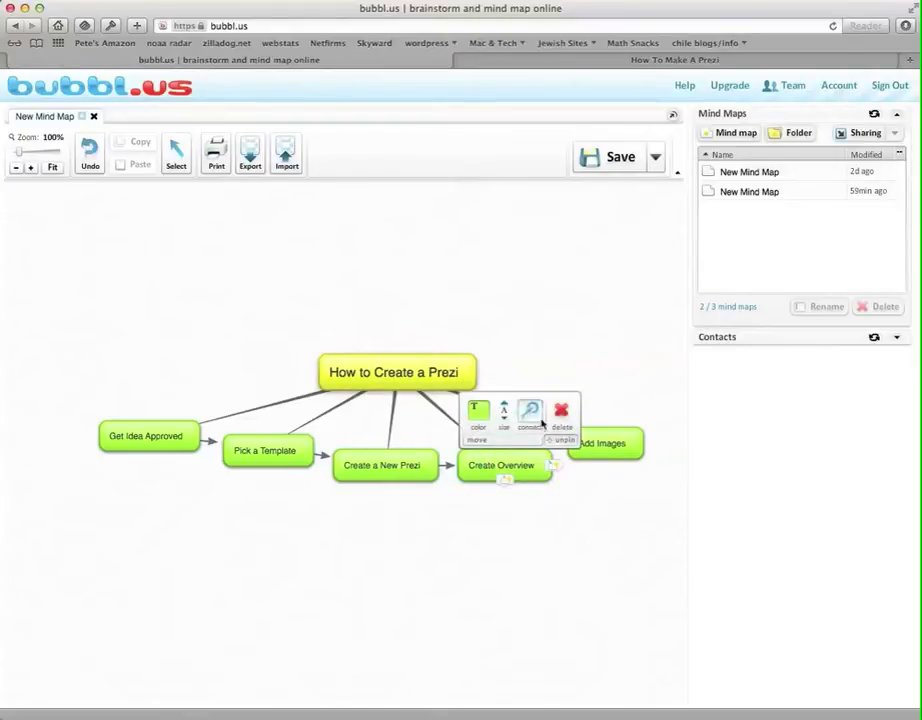
{"action": "left_click_drag", "start_coordinate": [531, 413], "coordinate": [592, 448]}
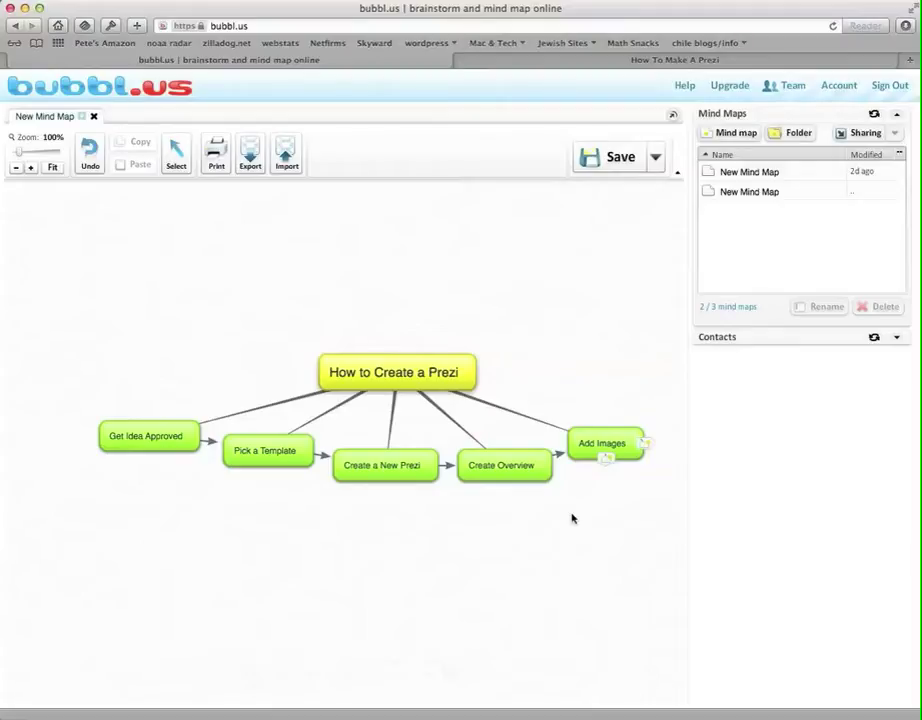
- Give Add Images sub-bubbles Find images online, Download to computer and Upload to Prezi
{"action": "mouse_move", "coordinate": [628, 447]}
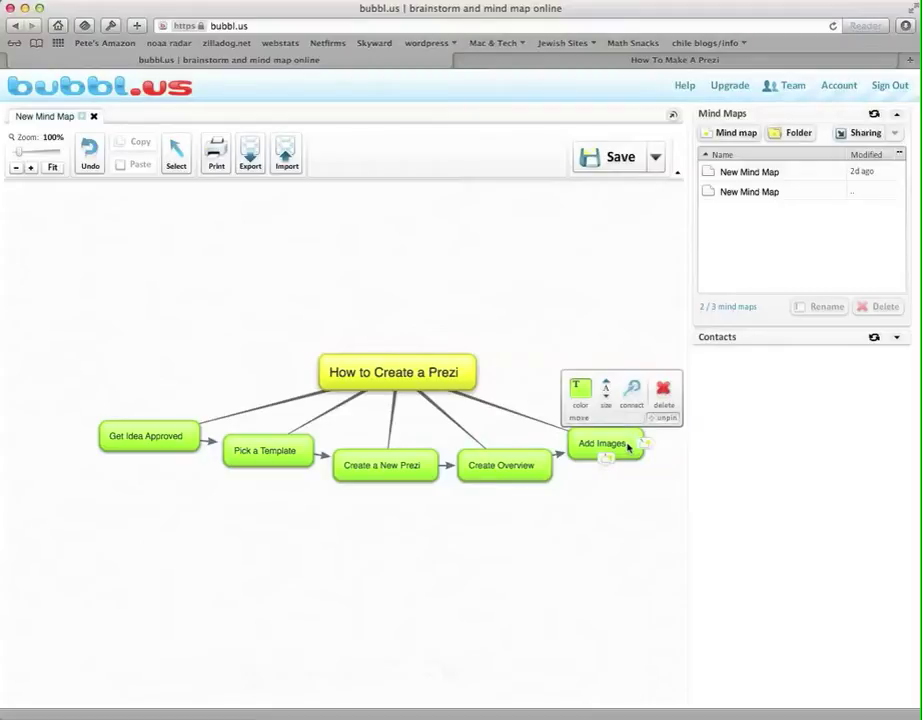
{"action": "left_click", "coordinate": [628, 447]}
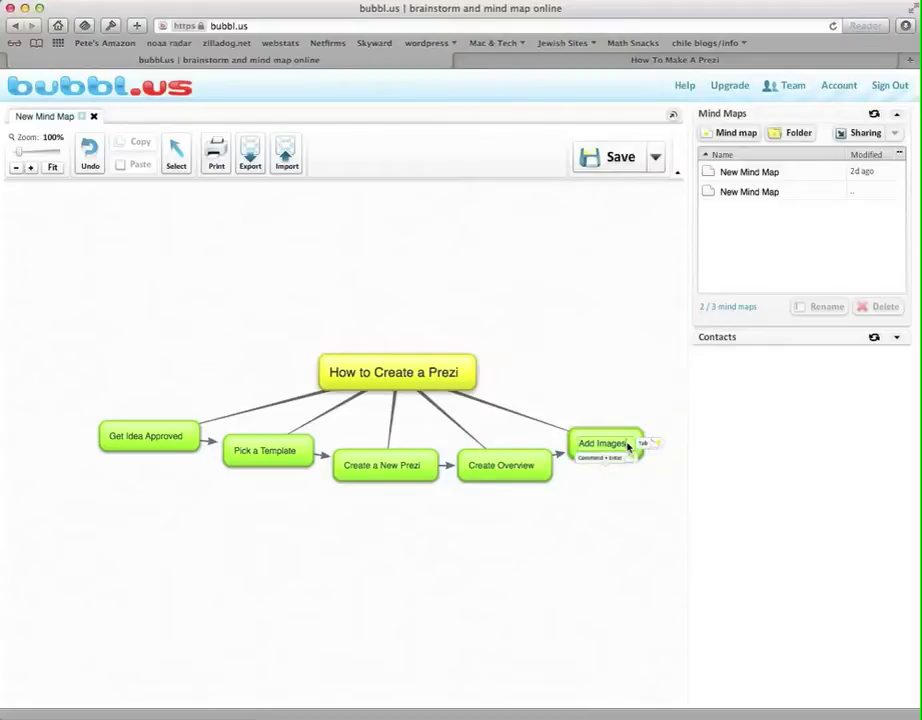
{"action": "key", "text": "Tab"}
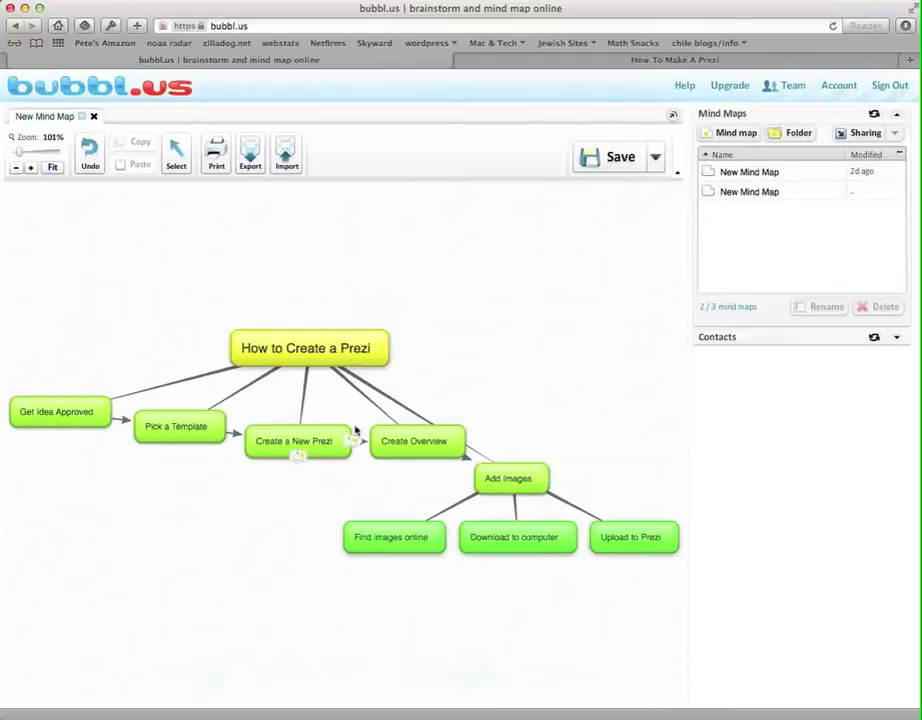
{"action": "mouse_move", "coordinate": [519, 488]}
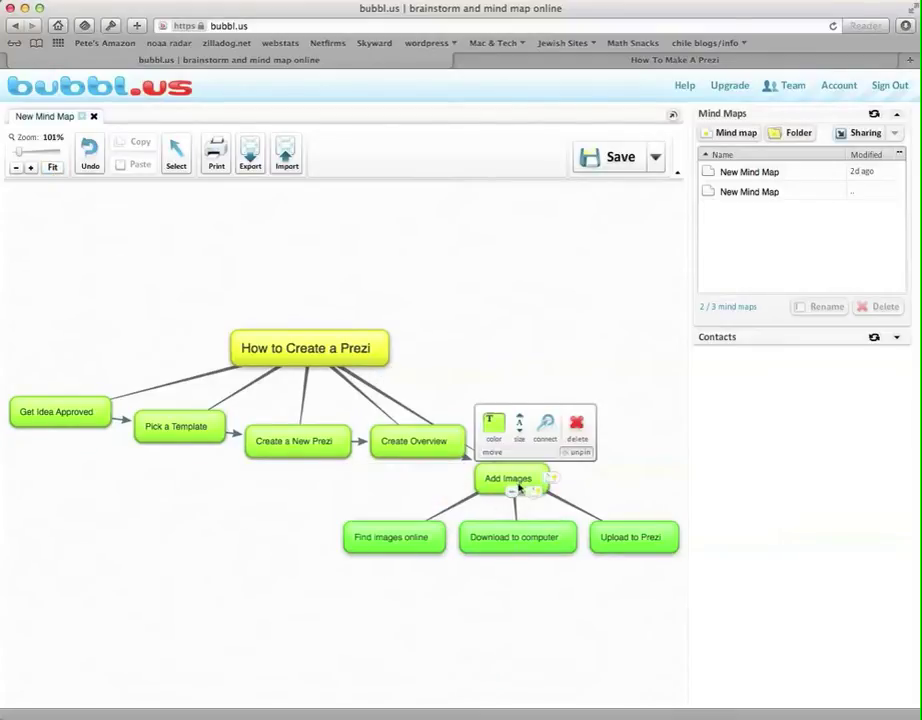
{"action": "mouse_move", "coordinate": [424, 540]}
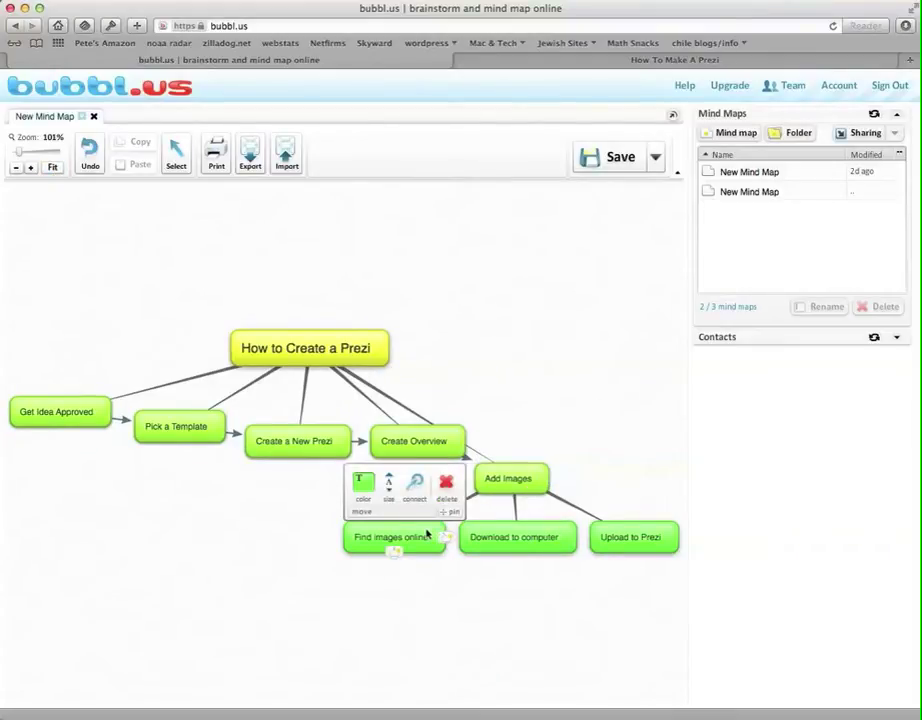
- Colour Find images online, Download to computer and Upload to Prezi dark purple
{"action": "left_click", "coordinate": [371, 488]}
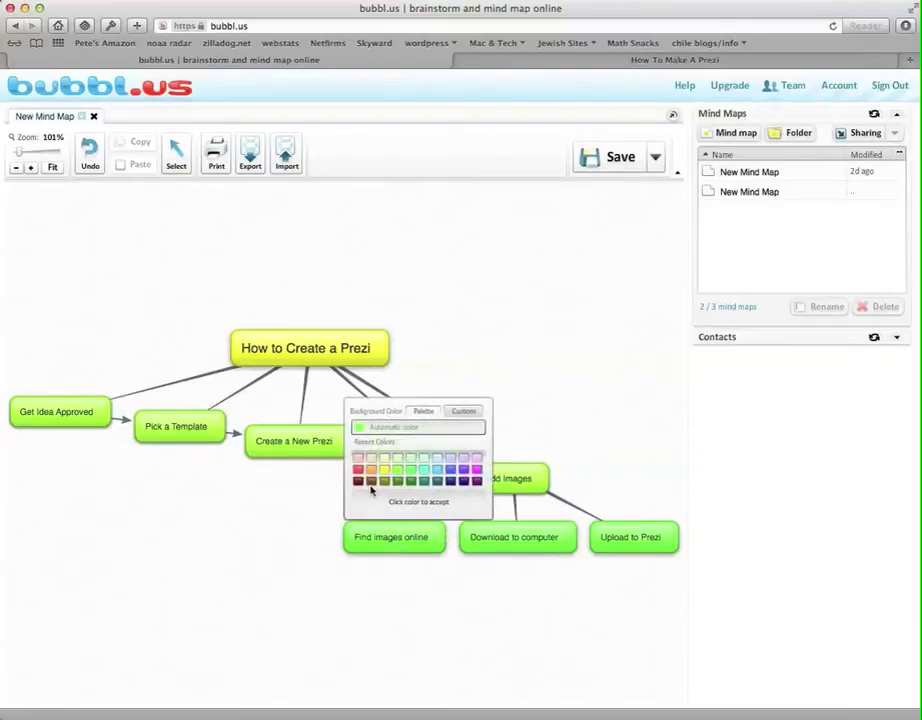
{"action": "left_click", "coordinate": [464, 481]}
{"action": "mouse_move", "coordinate": [535, 537]}
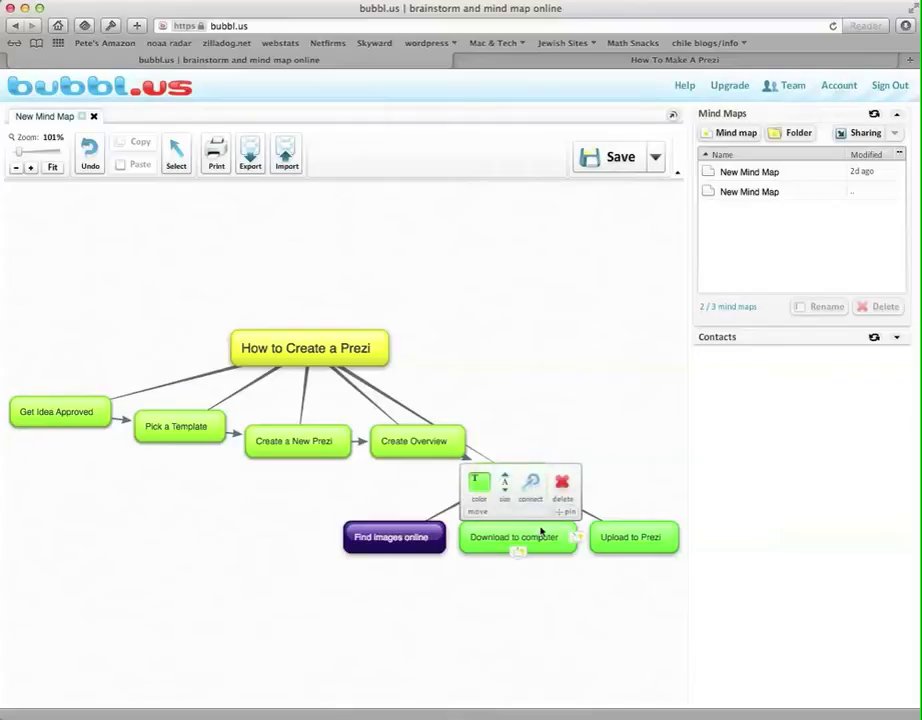
{"action": "left_click", "coordinate": [478, 485]}
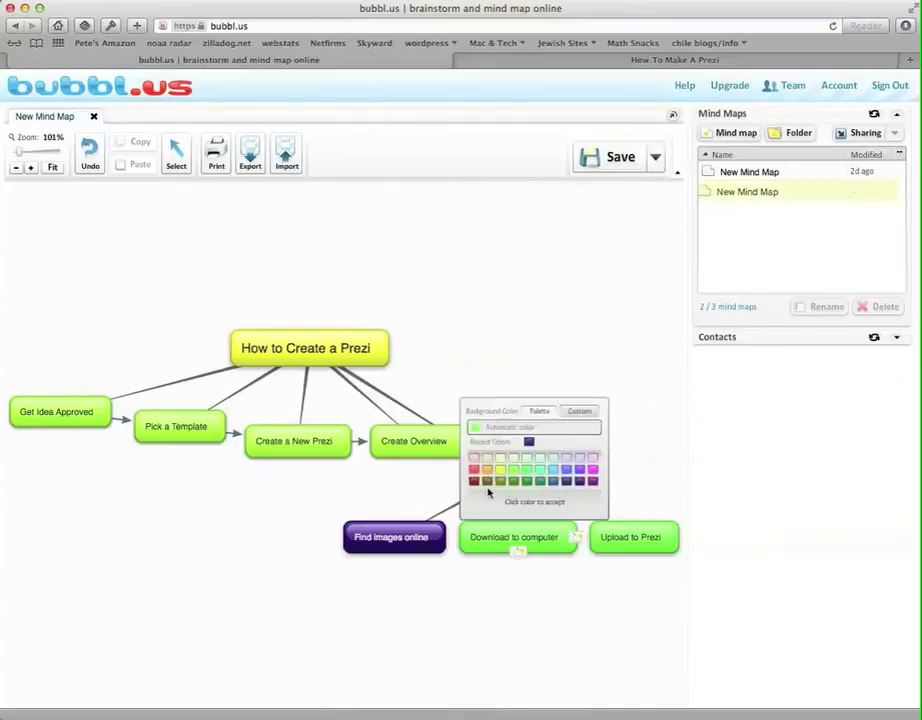
{"action": "left_click", "coordinate": [579, 483]}
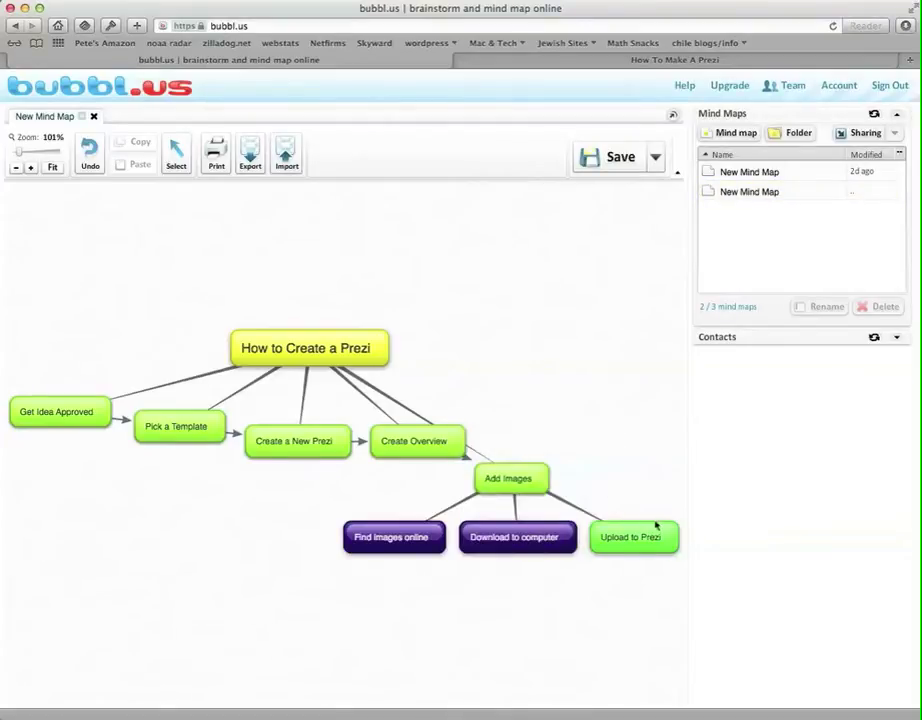
{"action": "mouse_move", "coordinate": [659, 533]}
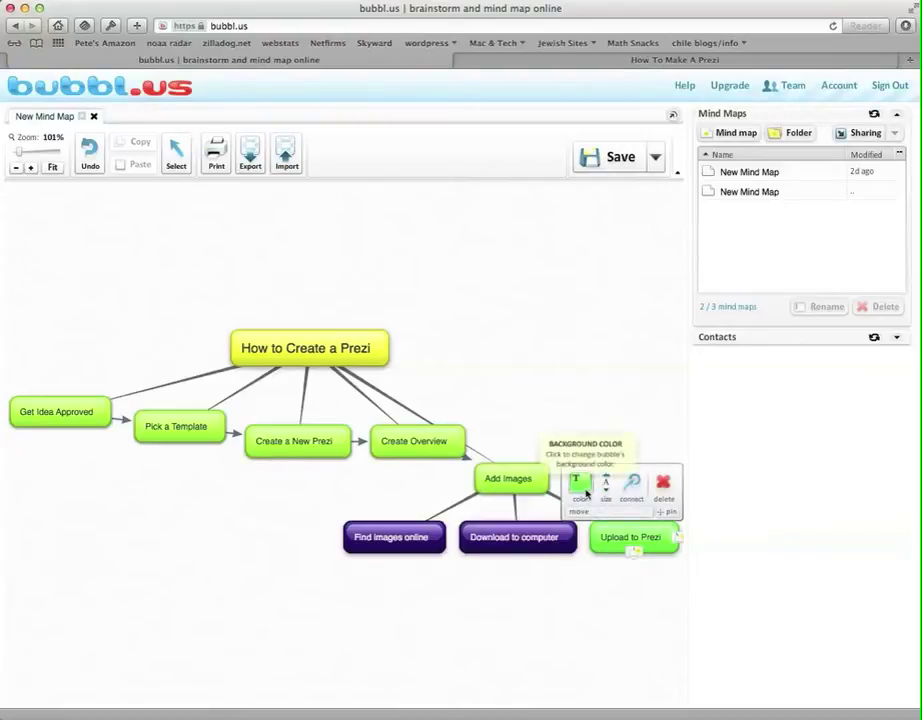
{"action": "left_click", "coordinate": [580, 485]}
{"action": "left_click", "coordinate": [653, 482]}
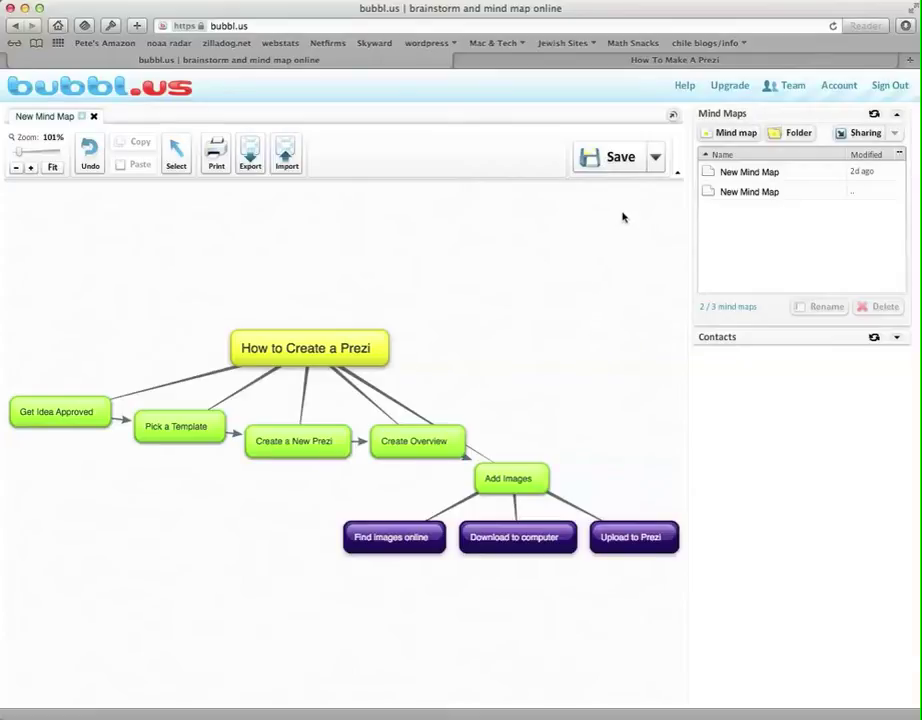
- Save the mind map and export the whole map as a JPG image
{"action": "left_click", "coordinate": [621, 157]}
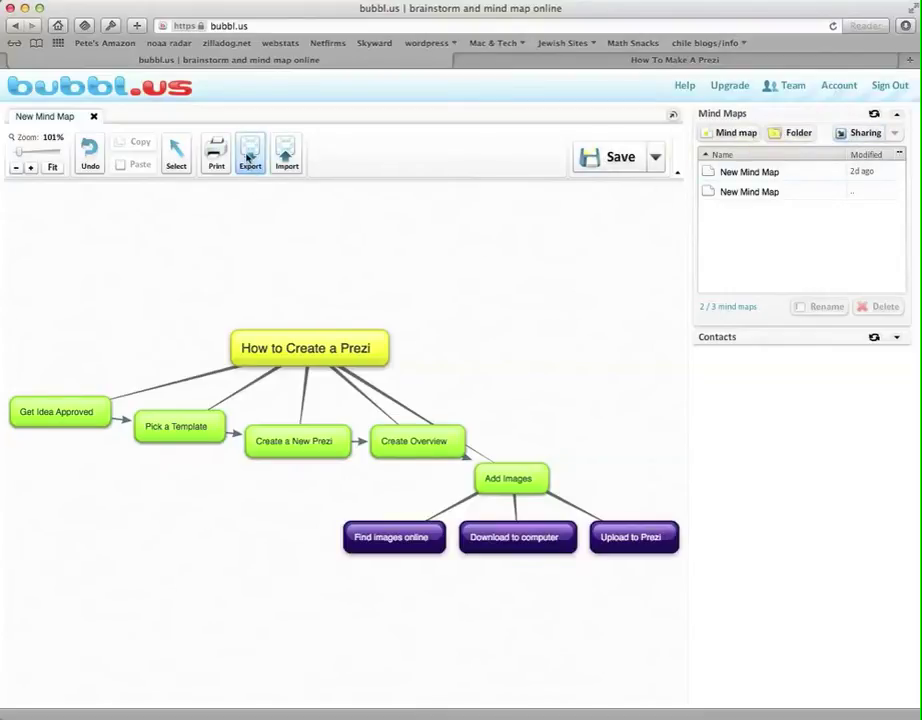
{"action": "left_click", "coordinate": [249, 157]}
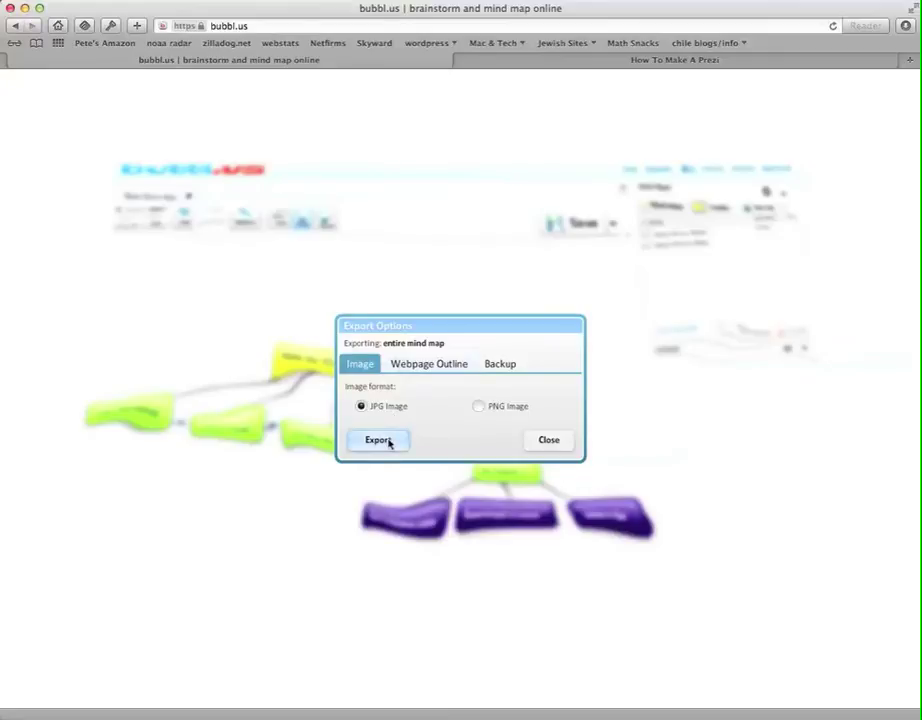
{"action": "left_click", "coordinate": [389, 443]}
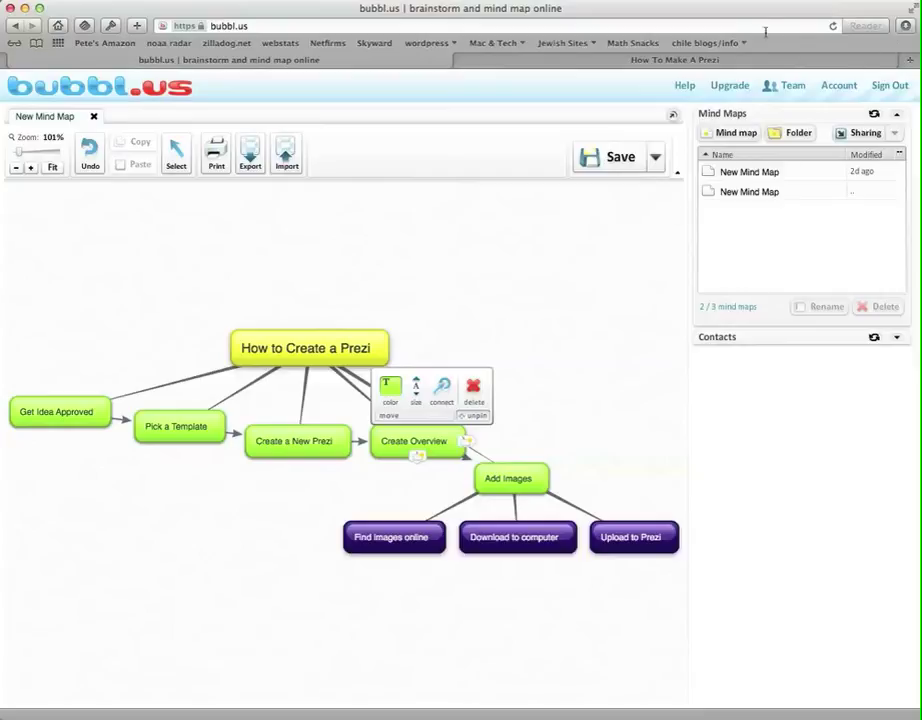
{"action": "left_click", "coordinate": [907, 29]}
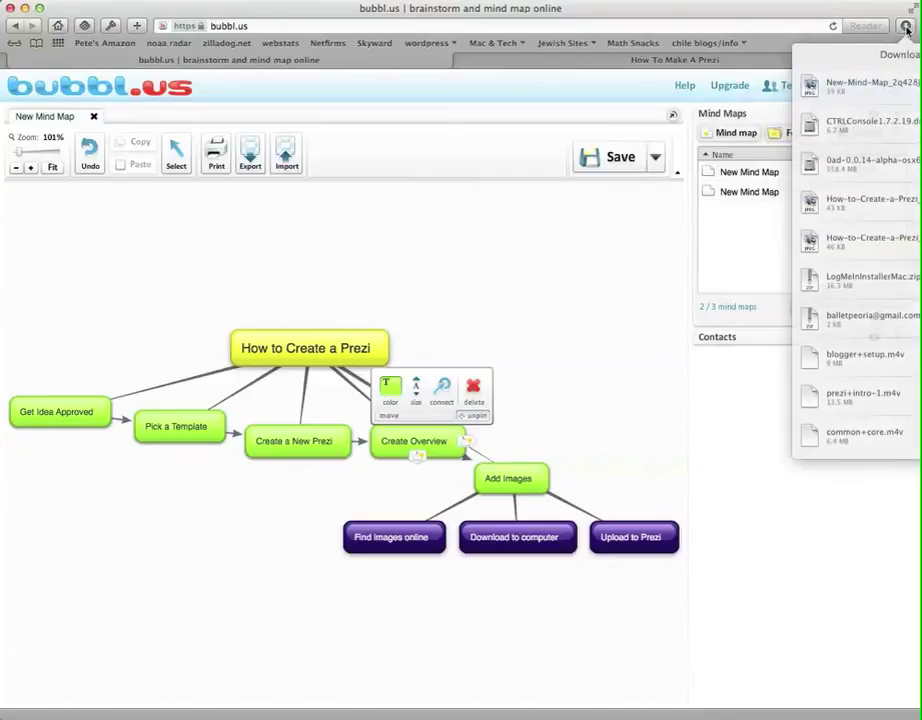
{"action": "left_click", "coordinate": [907, 29]}
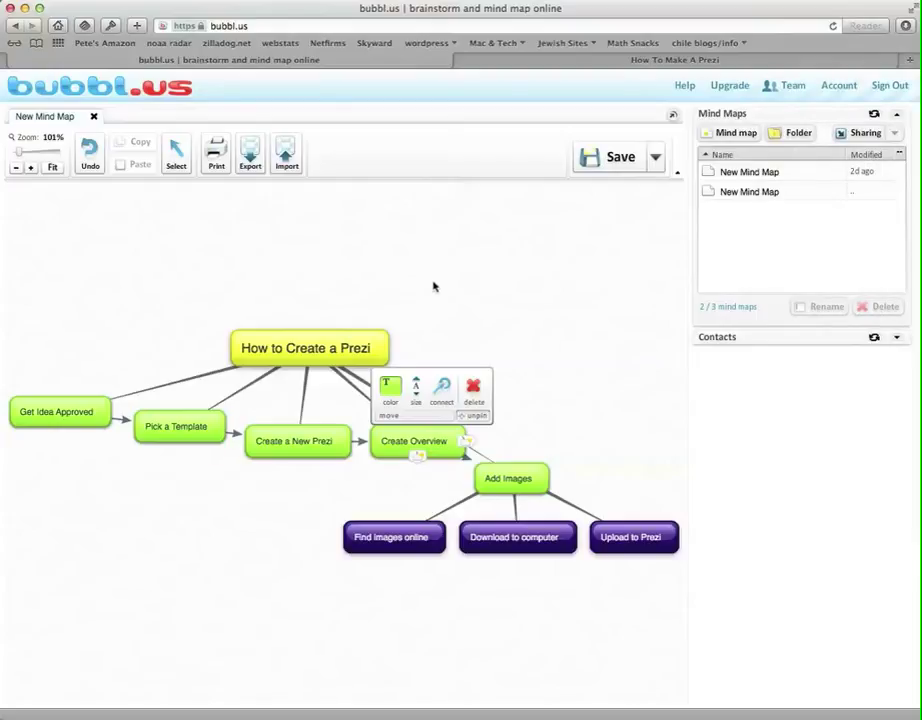
- Rename the second New Mind Map to 'How to Create a Prezi' and switch to the Prezi presentation
{"action": "left_click", "coordinate": [745, 195]}
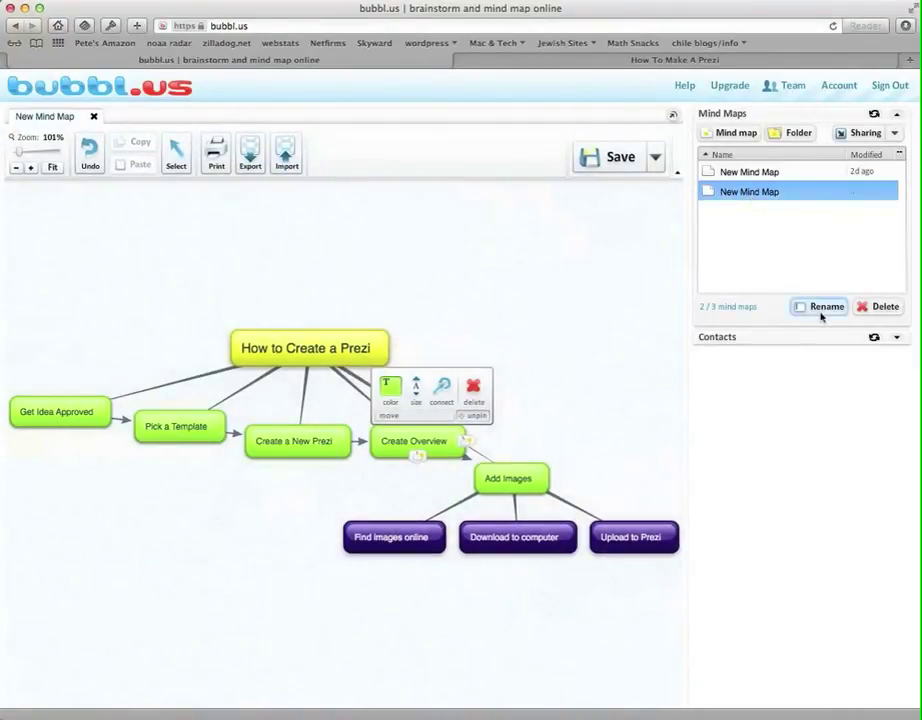
{"action": "left_click", "coordinate": [822, 311]}
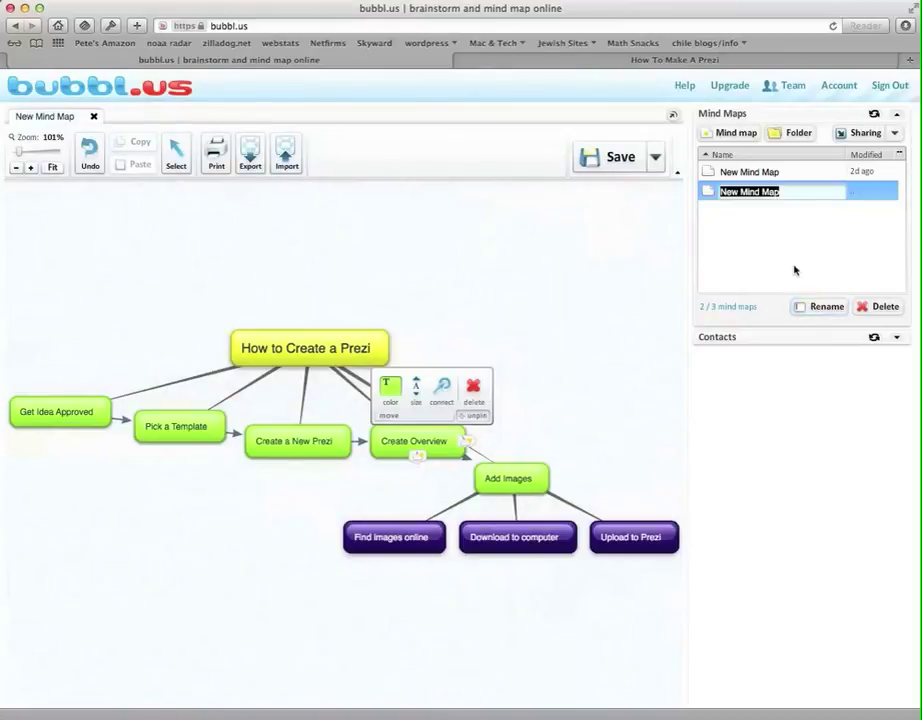
{"action": "type", "text": "How to Create "}
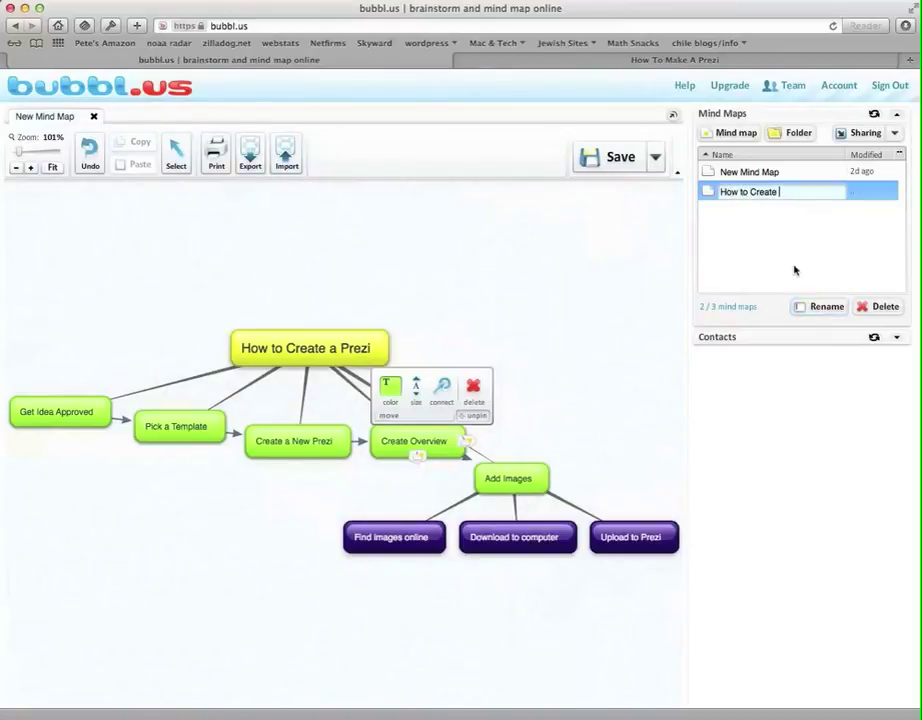
{"action": "type", "text": "a P"}
{"action": "left_click", "coordinate": [838, 307]}
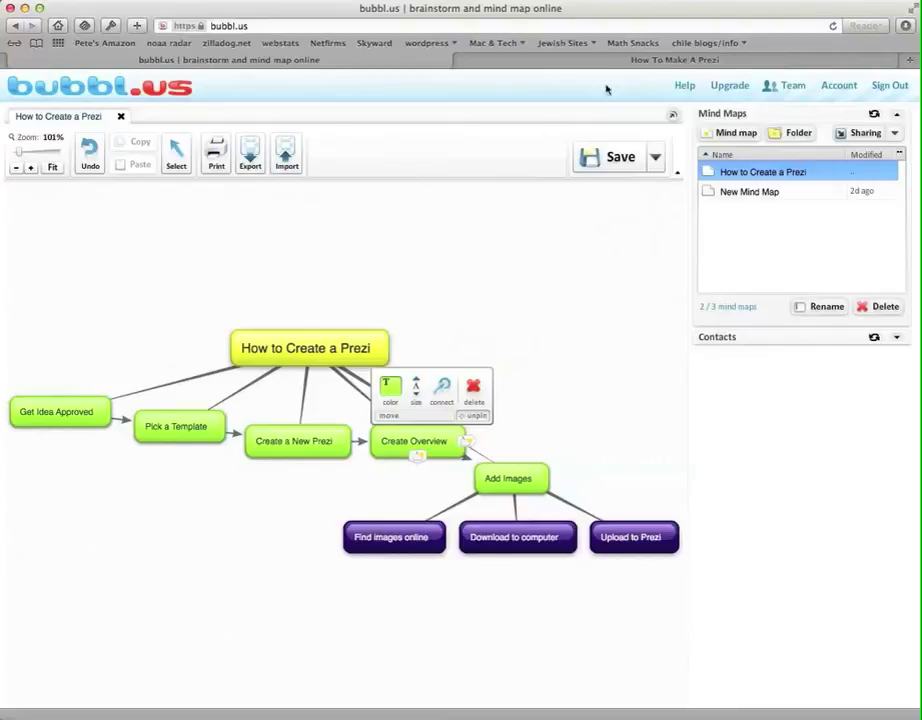
{"action": "left_click", "coordinate": [632, 61]}
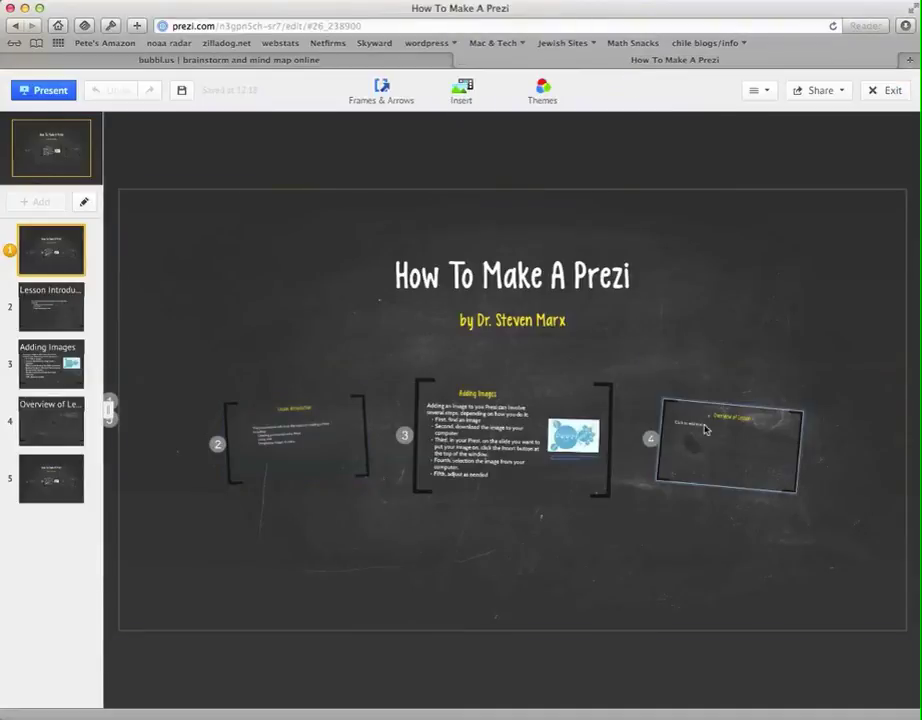
- Zoom into frame 4, Overview of Lesson, and bring up the Insert image panel
{"action": "left_click", "coordinate": [731, 453]}
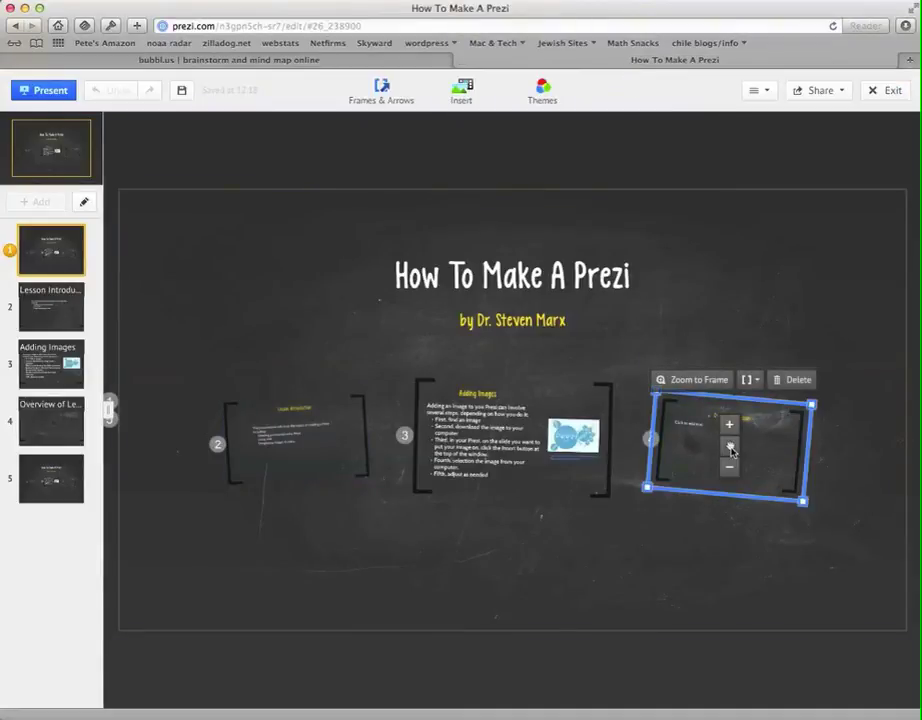
{"action": "left_click", "coordinate": [702, 381]}
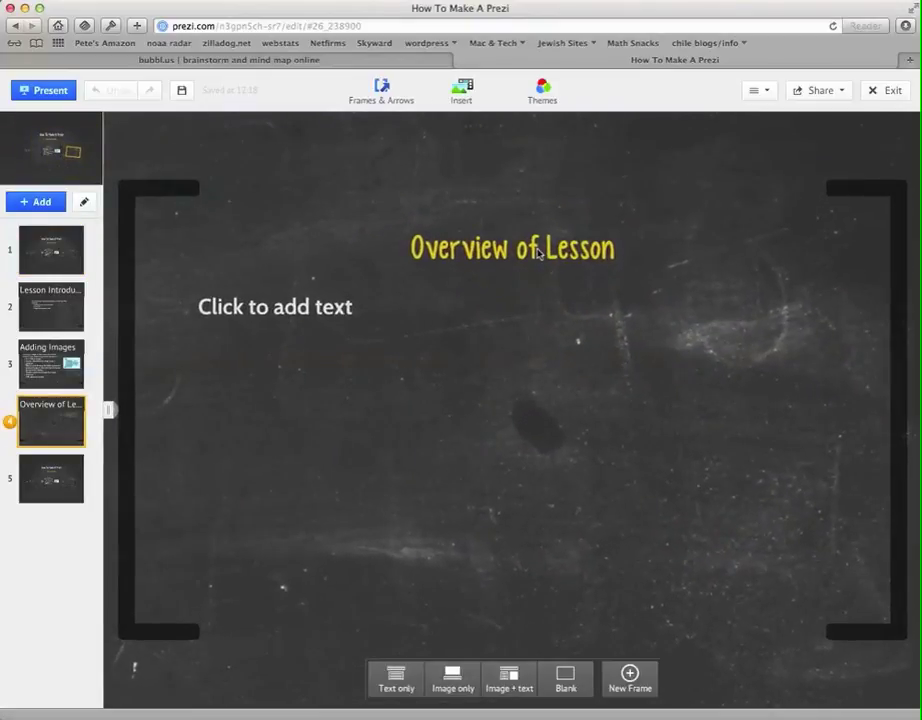
{"action": "left_click", "coordinate": [461, 88]}
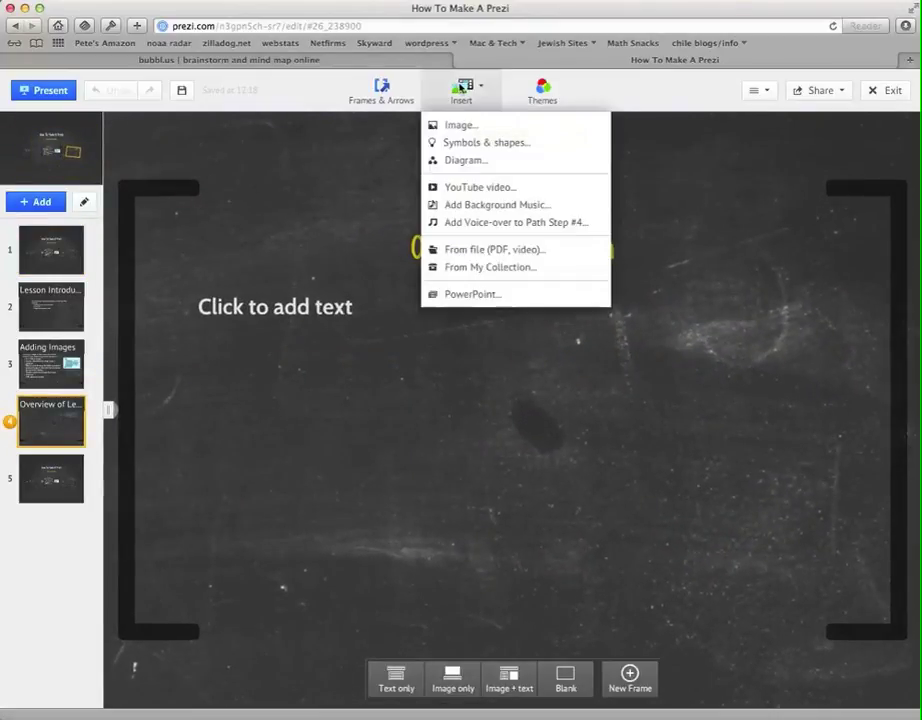
{"action": "left_click", "coordinate": [461, 128]}
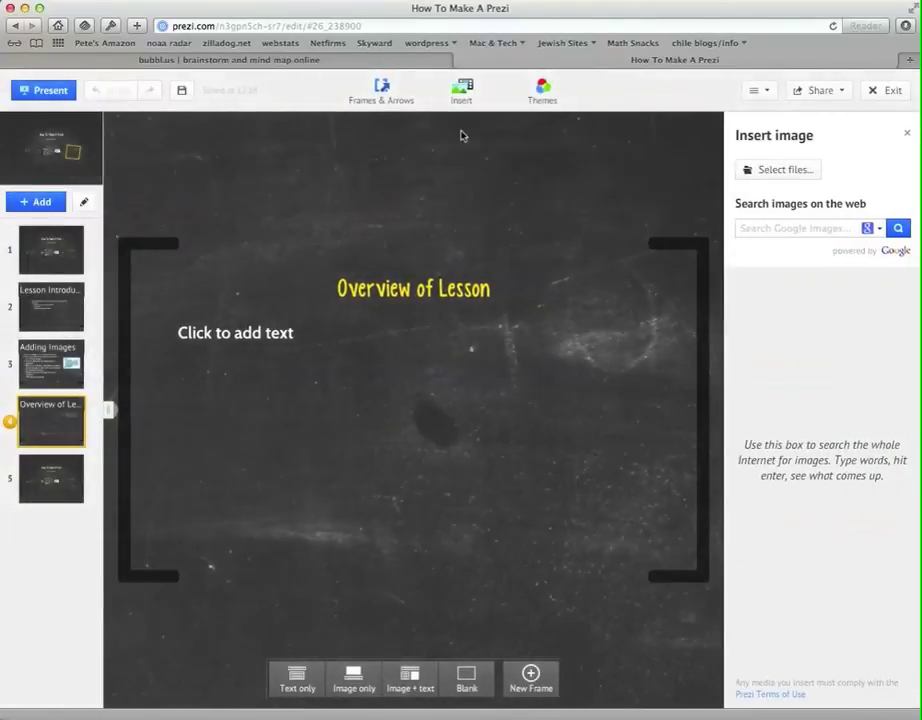
- Upload How-to-Create-a-Prezi_2q428fo3.jpg from Downloads into the Overview of Lesson frame
{"action": "left_click", "coordinate": [800, 170]}
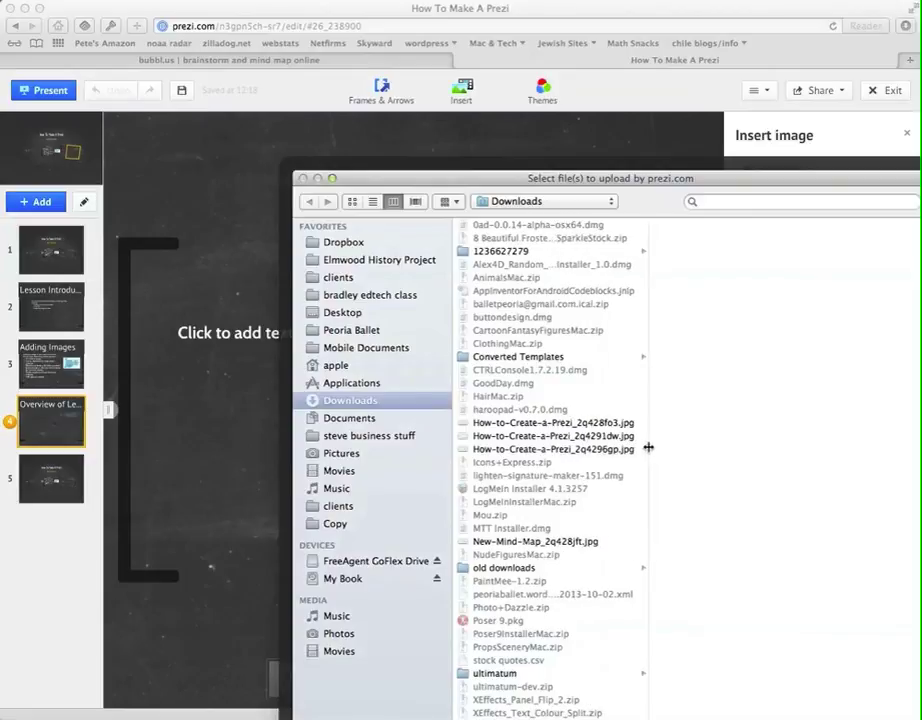
{"action": "left_click", "coordinate": [624, 452]}
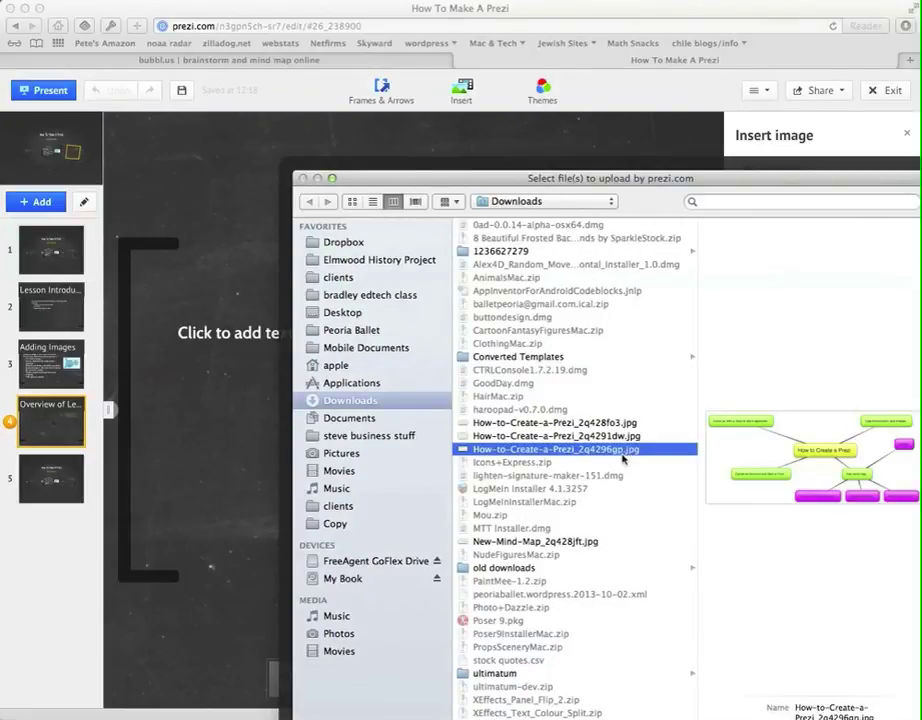
{"action": "key", "text": "Up"}
{"action": "key", "text": "Up"}
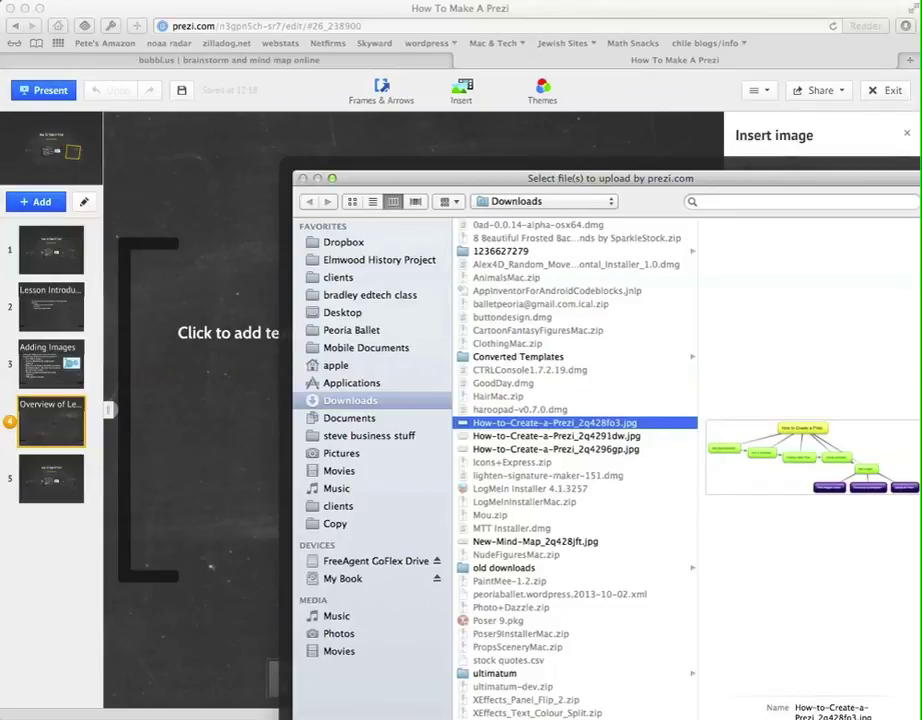
{"action": "key", "text": "Return"}
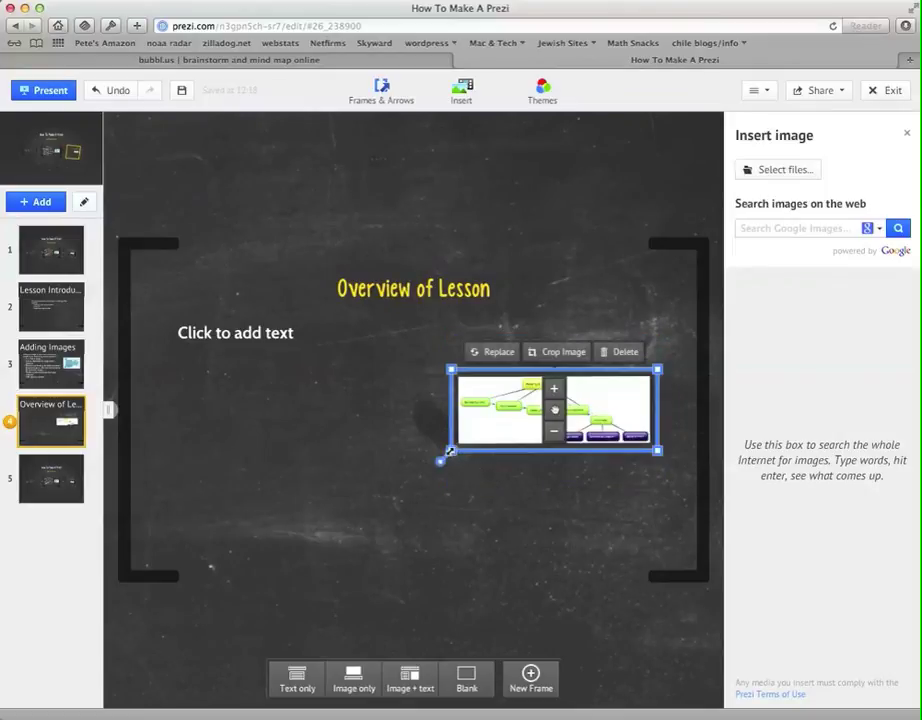
- Enlarge the mind map image, centre it beneath the Overview of Lesson title, and save the presentation
{"action": "left_click_drag", "start_coordinate": [440, 461], "coordinate": [350, 512]}
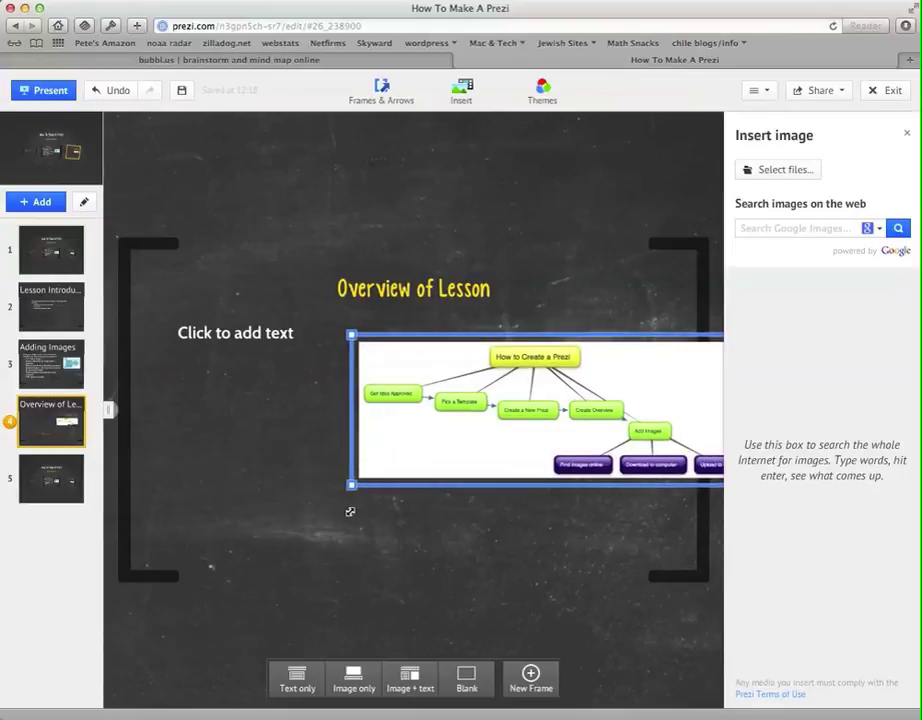
{"action": "left_click_drag", "start_coordinate": [667, 356], "coordinate": [603, 430]}
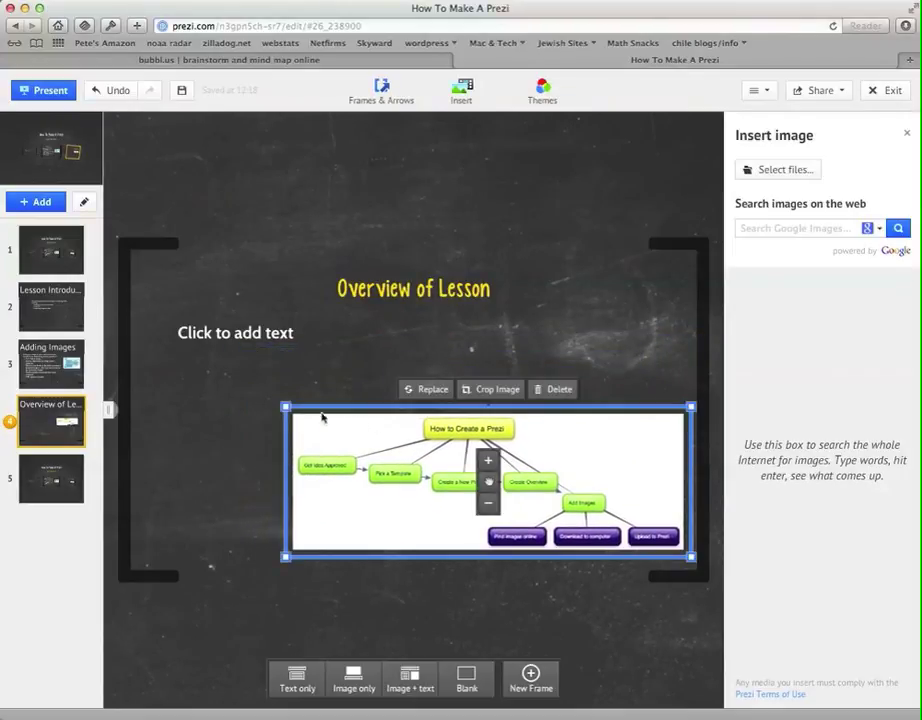
{"action": "left_click_drag", "start_coordinate": [285, 405], "coordinate": [230, 389]}
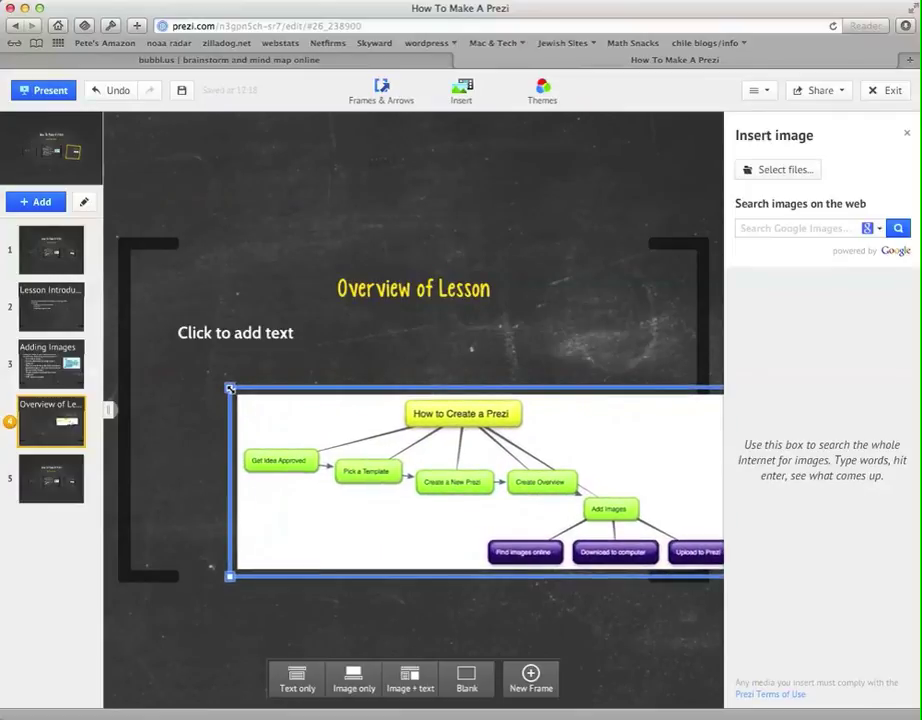
{"action": "left_click_drag", "start_coordinate": [305, 420], "coordinate": [232, 387]}
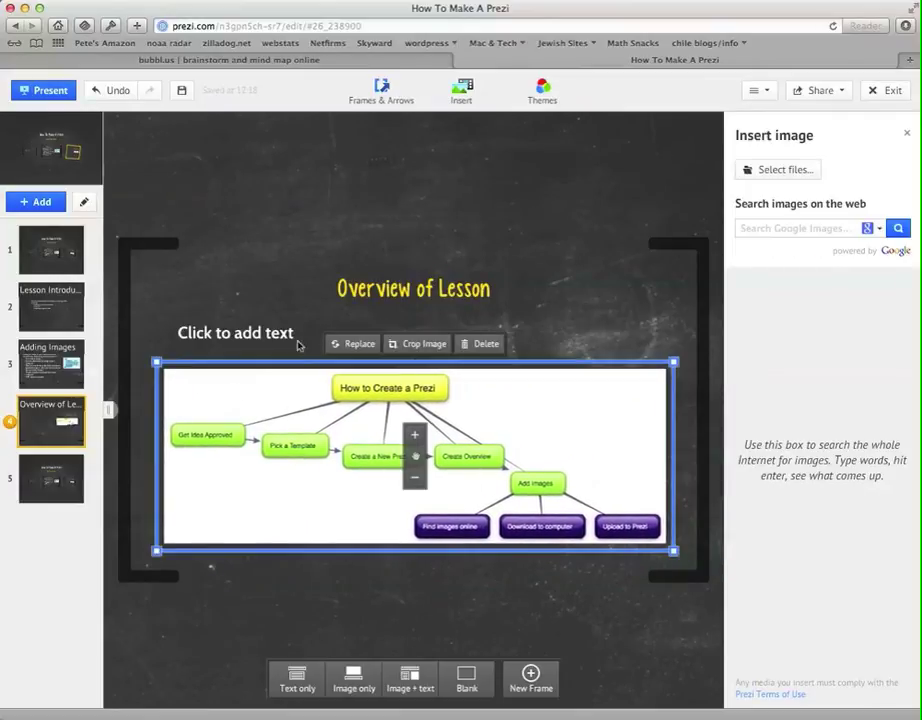
{"action": "left_click", "coordinate": [383, 288]}
{"action": "left_click", "coordinate": [181, 90]}
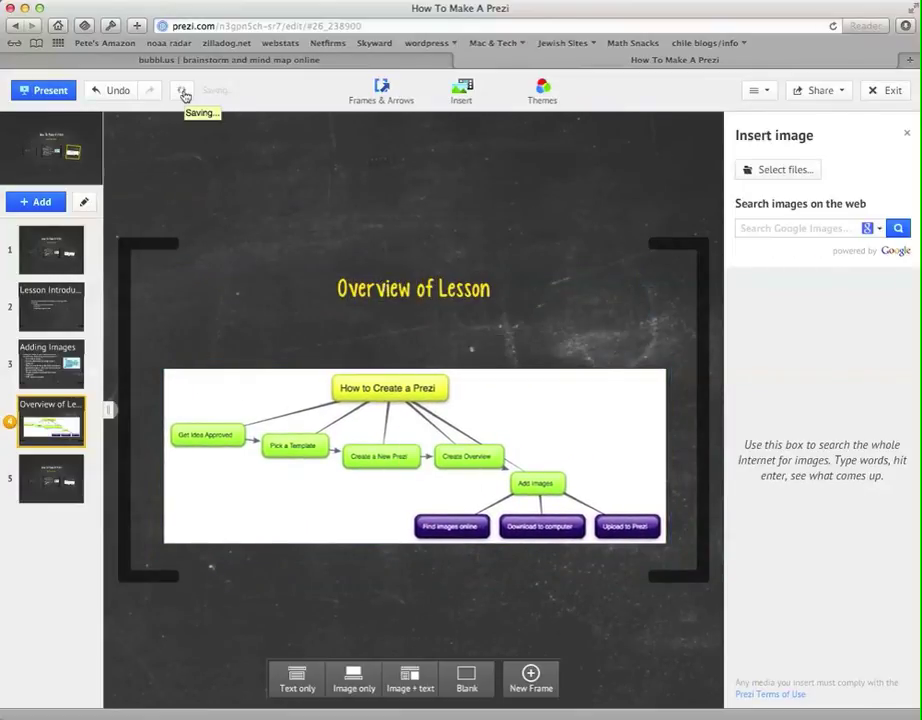